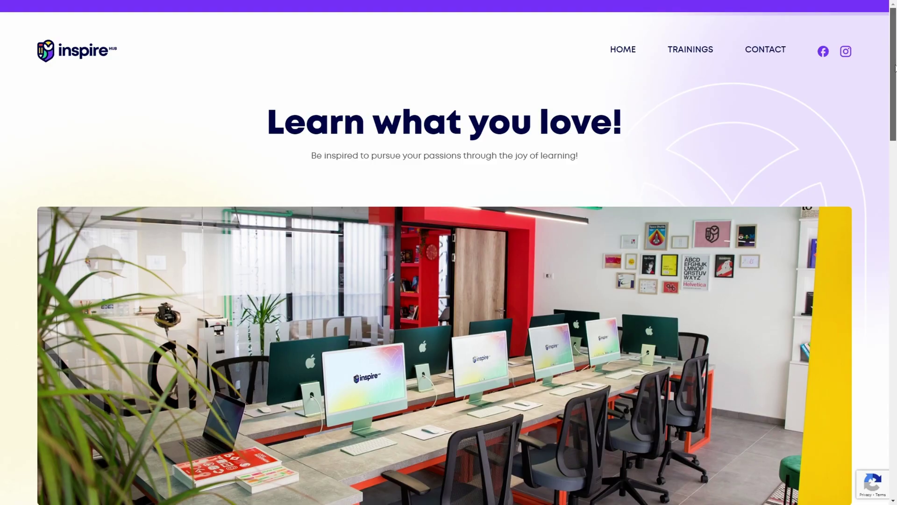
Scroll the Inspire Hub homepage to the Motion Design Training listing, then scroll the Instagram posts.
scroll(894, 98, down, 3)
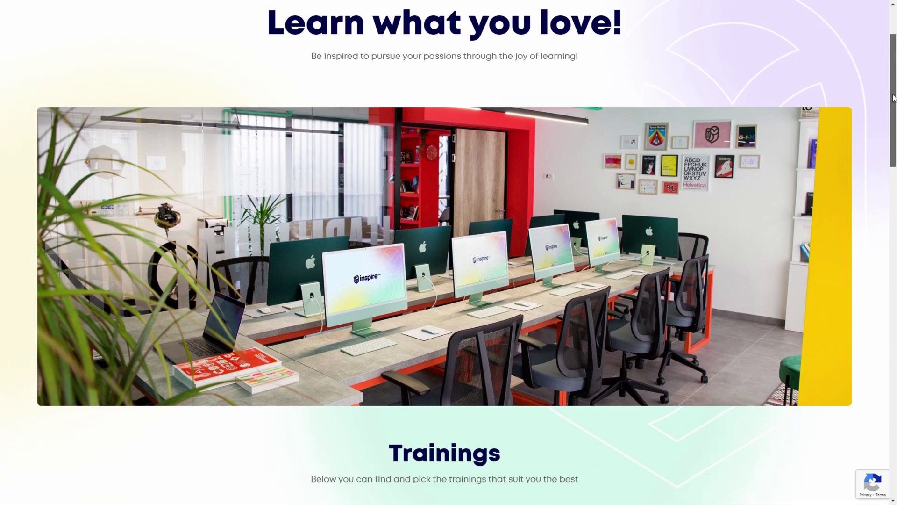
drag(893, 98, 872, 356)
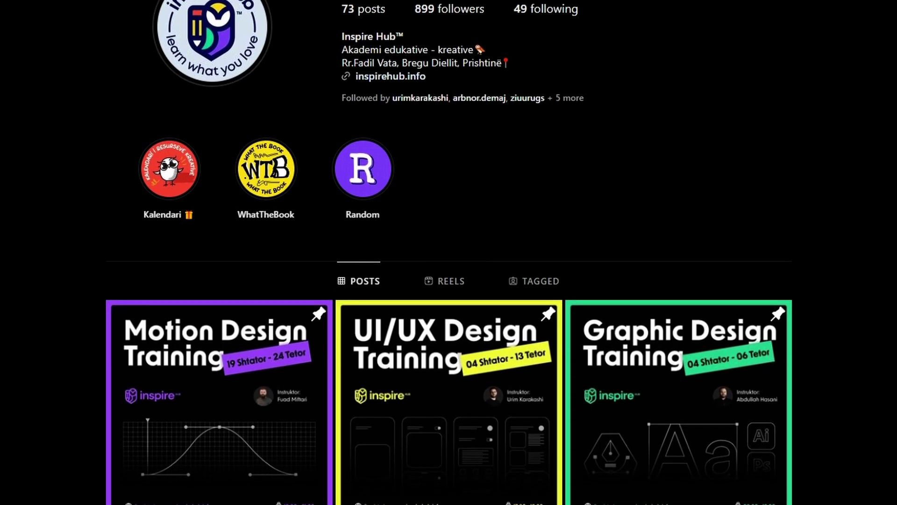
scroll(449, 252, down, 5)
scroll(449, 252, down, 10)
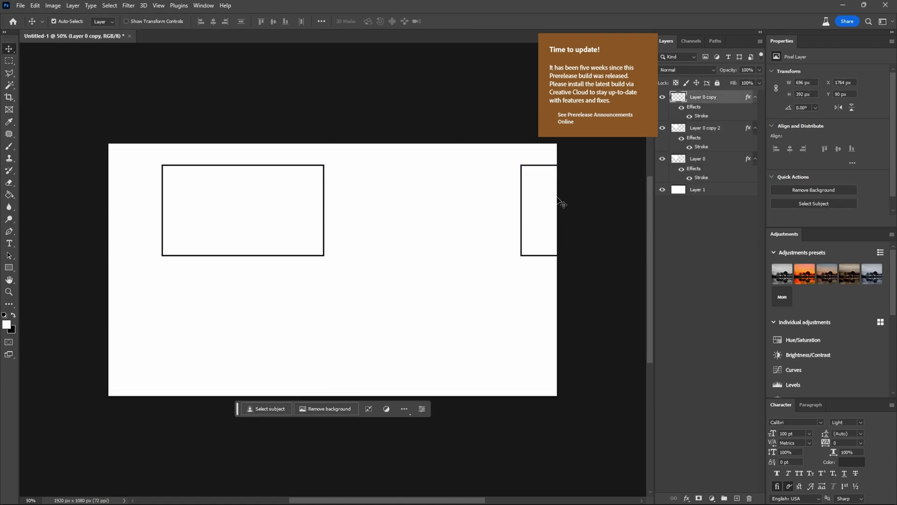
Place the second storyboard frame mid-canvas and rotate a pencil copy for the fly-in frame.
drag(559, 202, 602, 223)
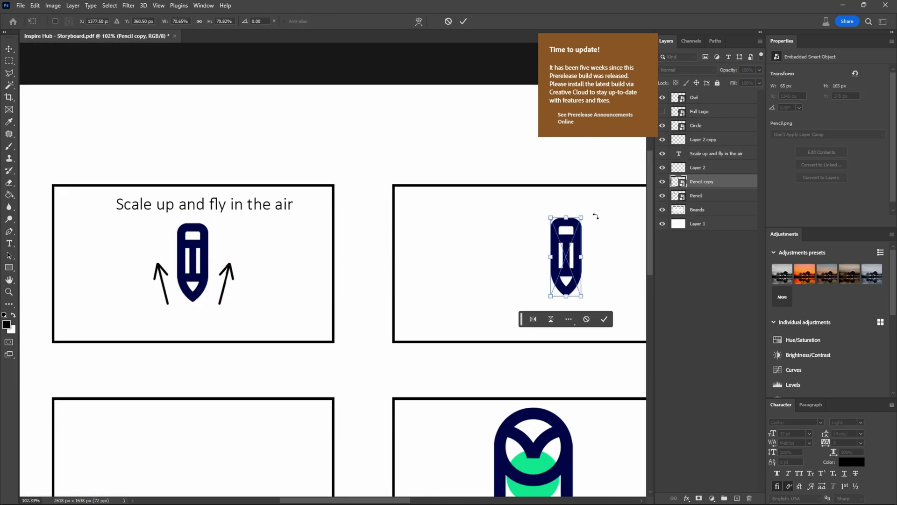
drag(595, 216, 423, 262)
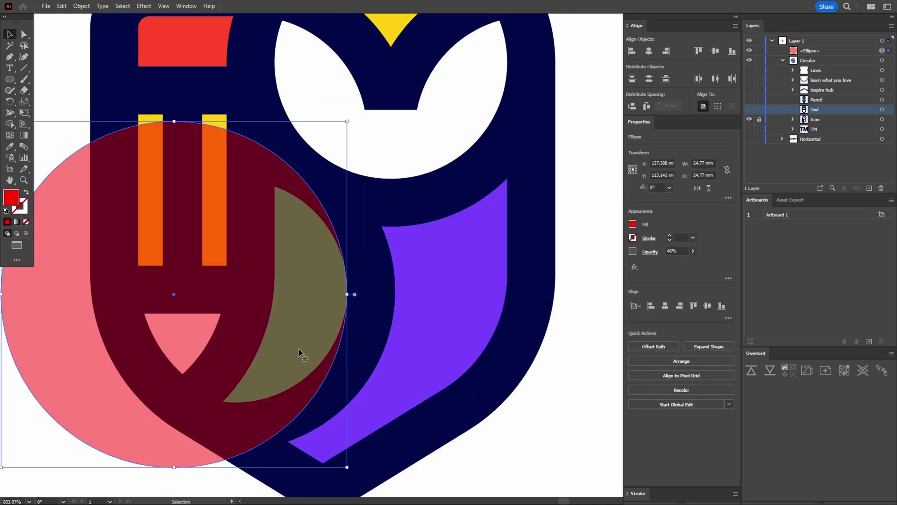
Resize the owl's red circle to about 15.9 mm with the Selection tool.
scroll(334, 292, up, 5)
scroll(374, 285, down, 5)
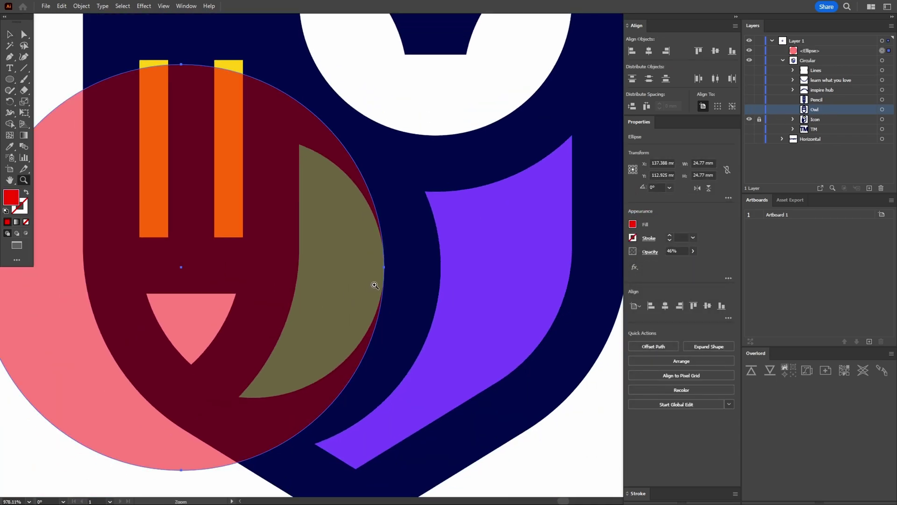
key(v)
scroll(404, 275, left, 3)
drag(84, 253, 230, 252)
scroll(441, 185, up, 2)
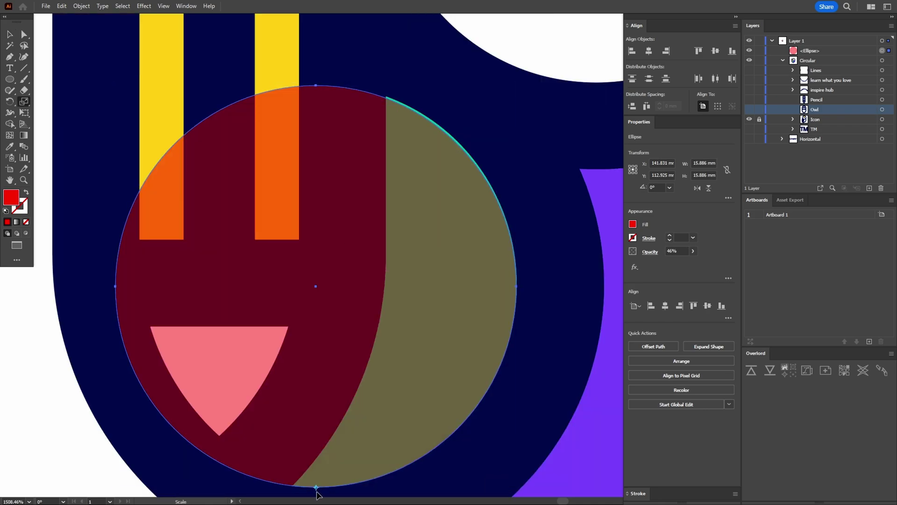
drag(313, 82, 314, 85)
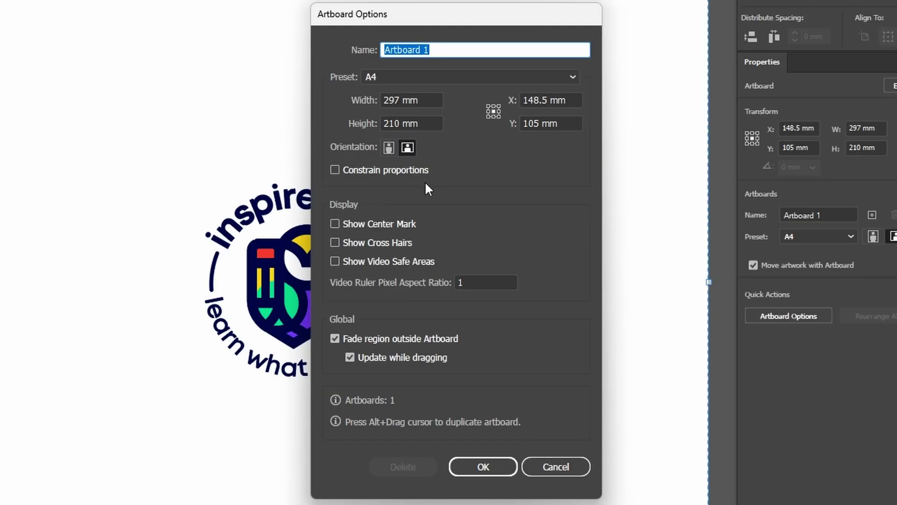
Confirm the landscape A4 artboard and scale the whole logo up on it.
key(Return)
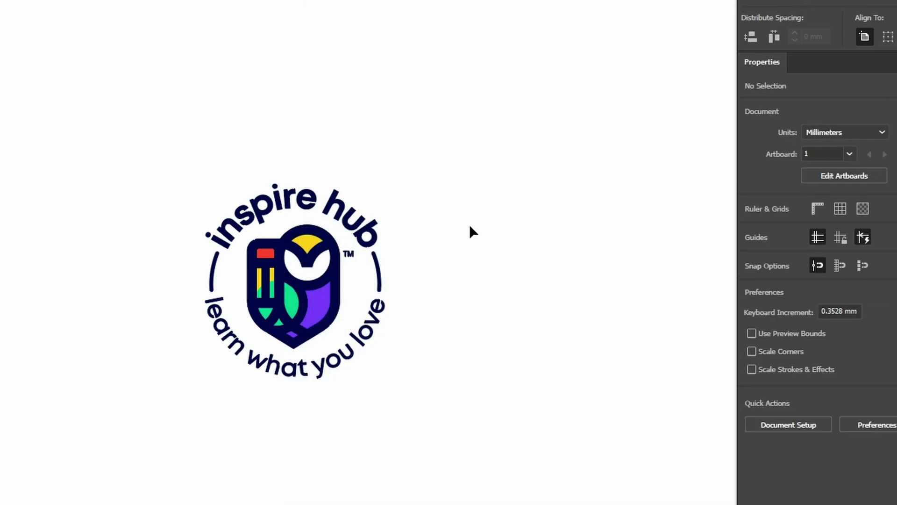
click(369, 255)
drag(375, 262, 409, 304)
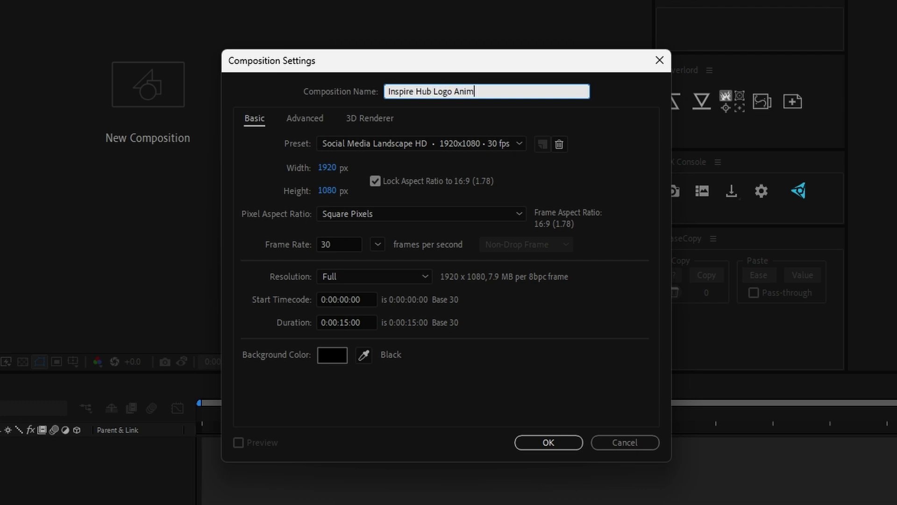
Create the 1920×1080, 30 fps, 15 s 'Inspire Hub Logo Anim' composition, then select the circular logo group.
click(547, 443)
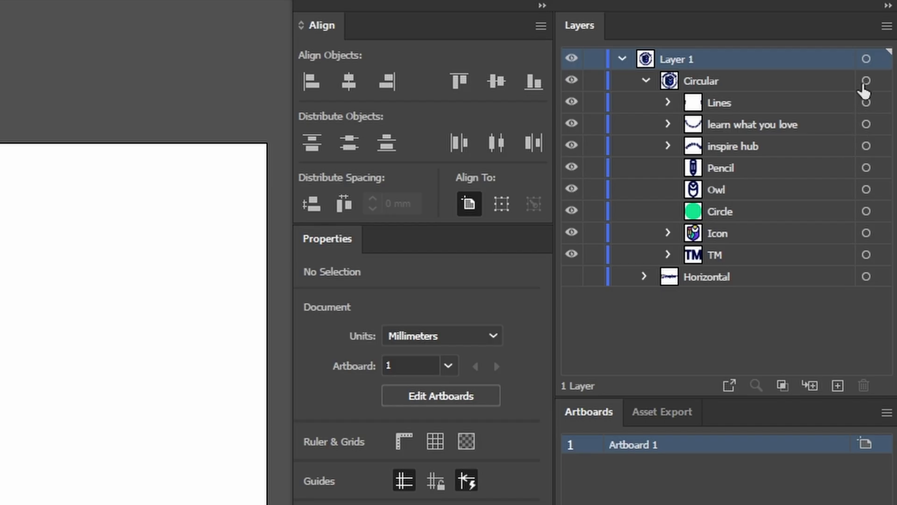
click(863, 82)
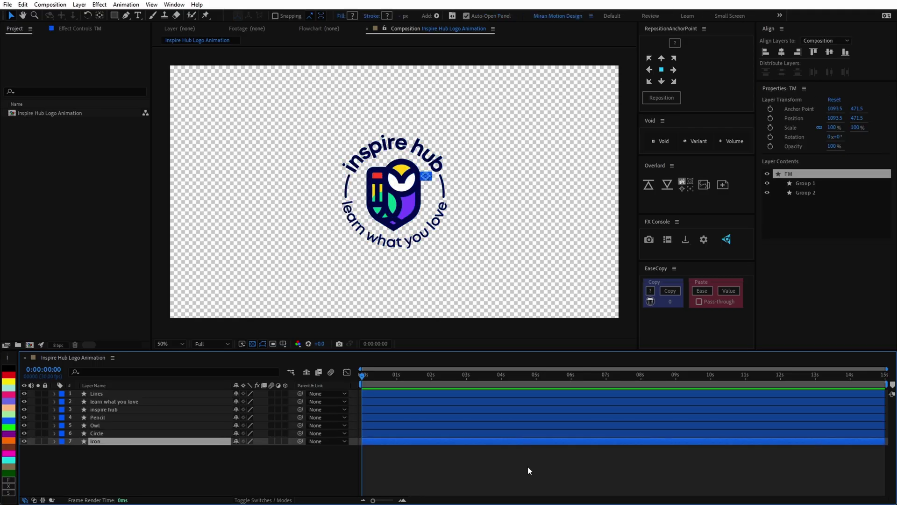
Label a layer Fuchsia and add a full-frame grey shape layer at the bottom of the stack.
click(61, 433)
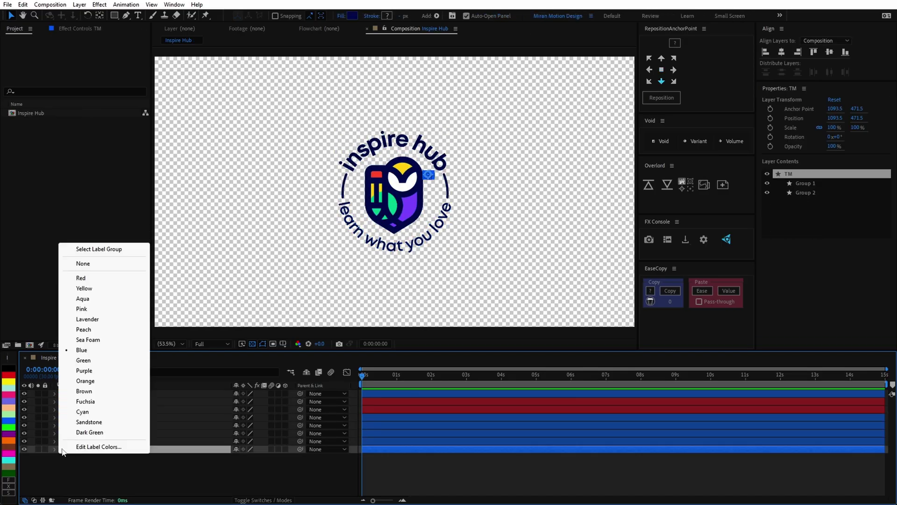
click(85, 384)
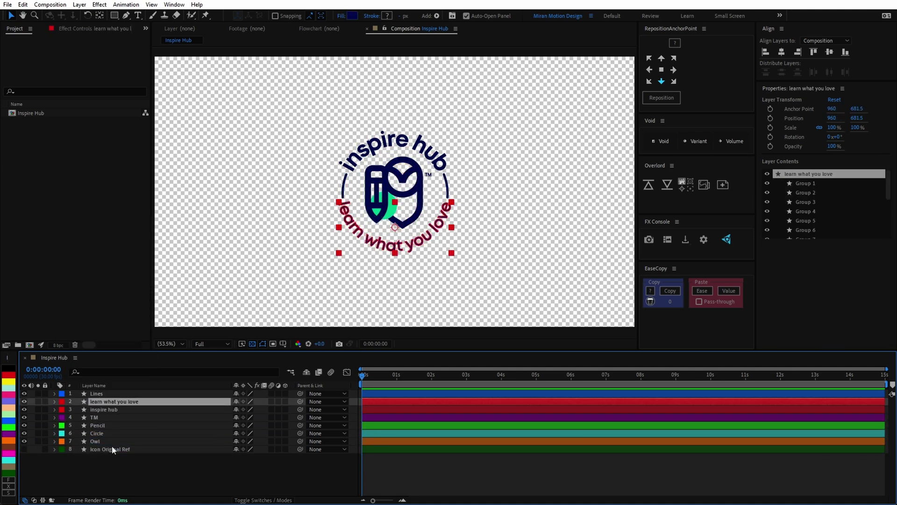
click(735, 143)
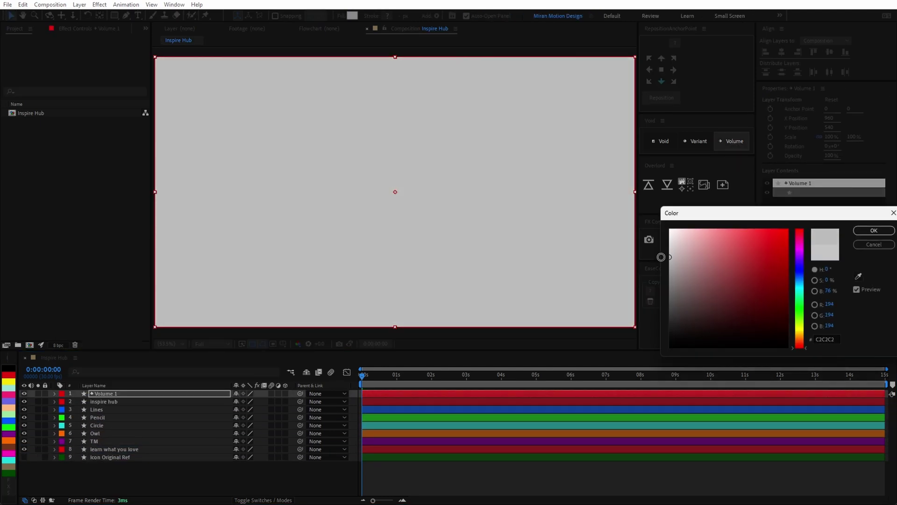
key(Return)
key(ctrl+shift+bracketleft)
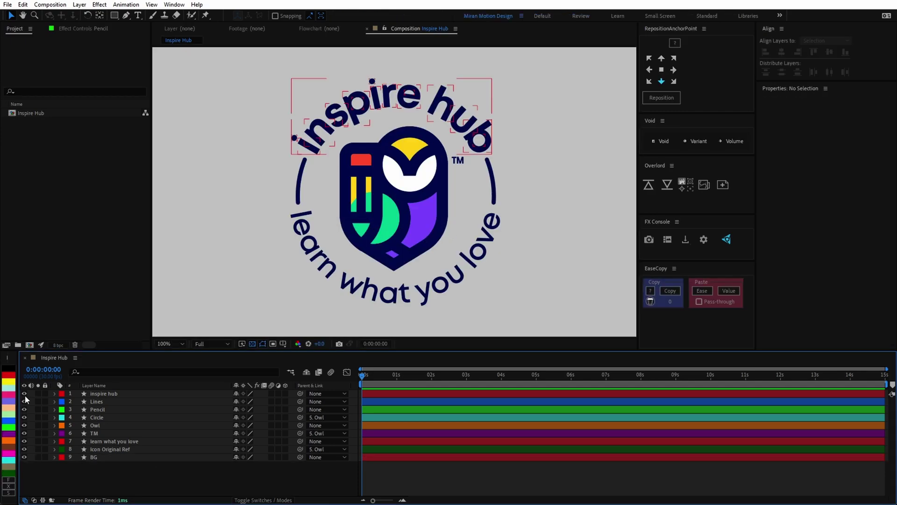
Hide the inspire hub text and Icon Original Ref layers, then select the pencil.
click(25, 394)
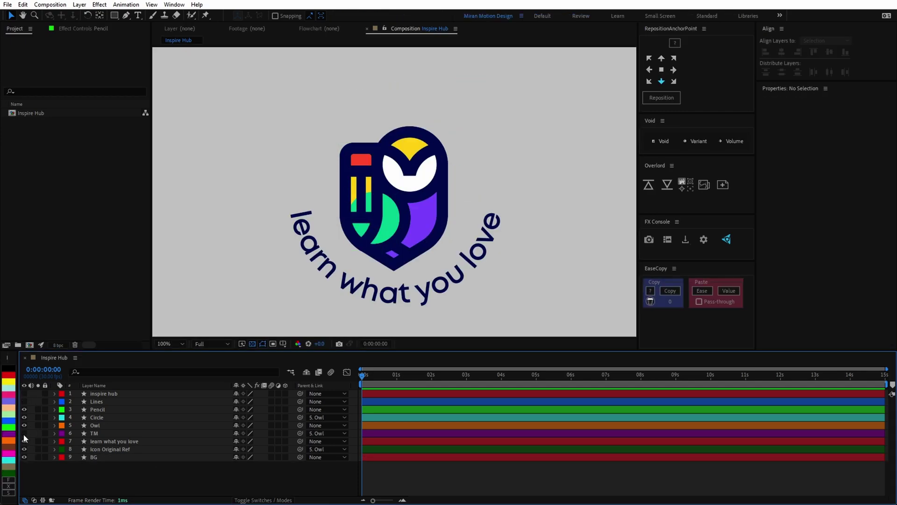
click(24, 448)
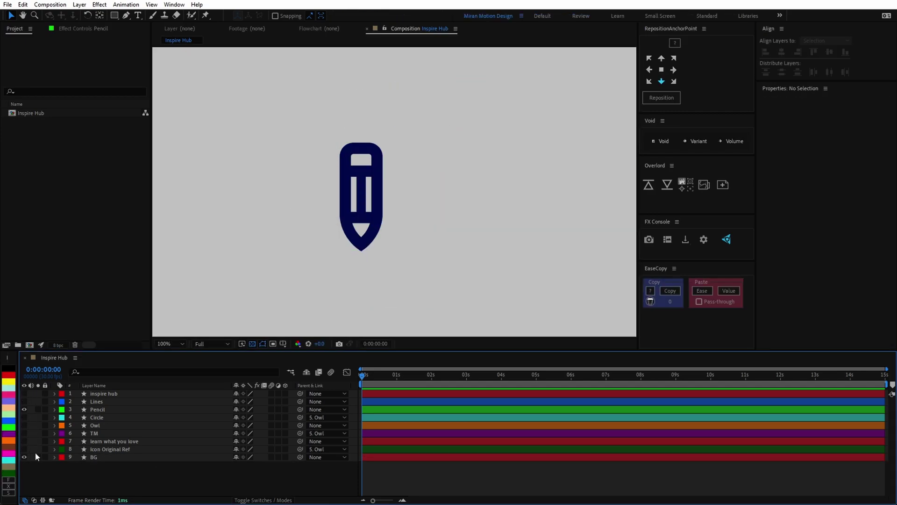
click(379, 224)
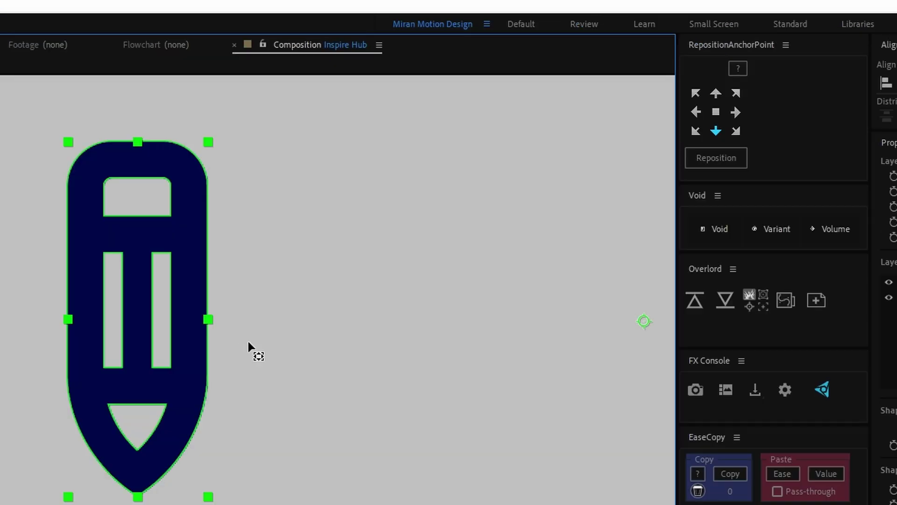
Move the pencil's anchor point to its bottom tip and test-rotate it around that point.
click(695, 111)
click(711, 159)
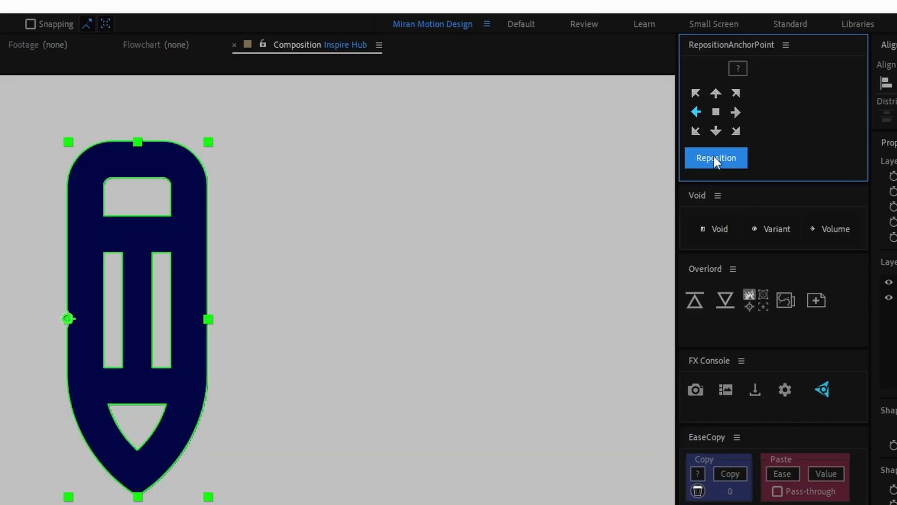
click(715, 112)
click(715, 93)
click(711, 159)
click(715, 131)
click(713, 157)
key(w)
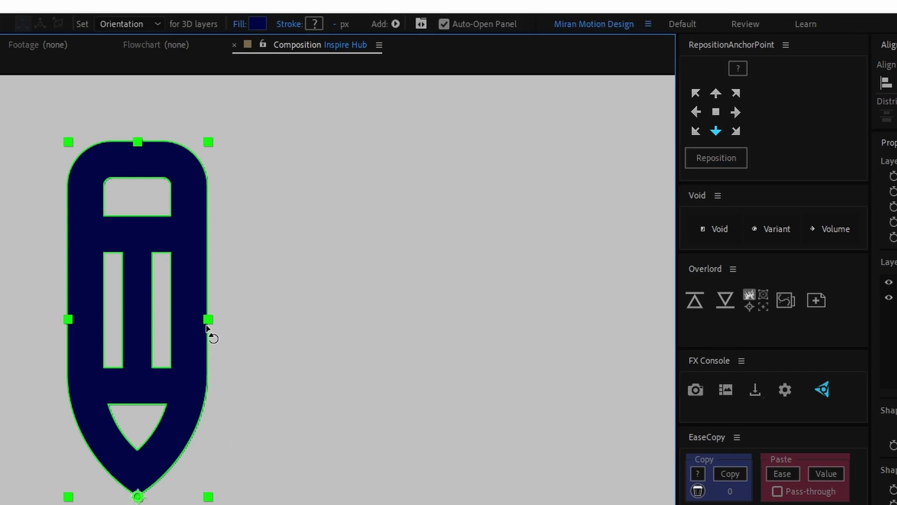
mouse_move(210, 335)
mouse_down()
mouse_move(240, 427)
mouse_move(80, 330)
mouse_move(304, 396)
mouse_move(280, 401)
mouse_up()
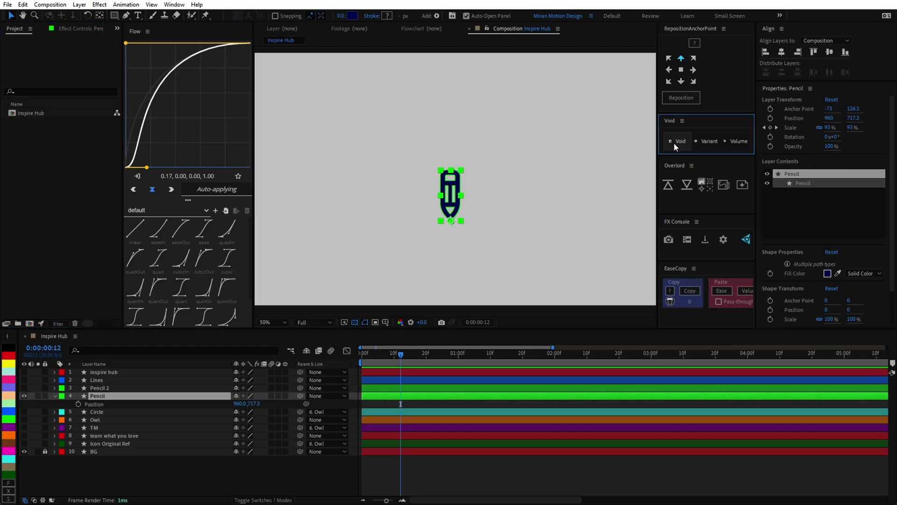
Add a null control layer above the pencil and name it 'Pencil Rotation'.
click(737, 230)
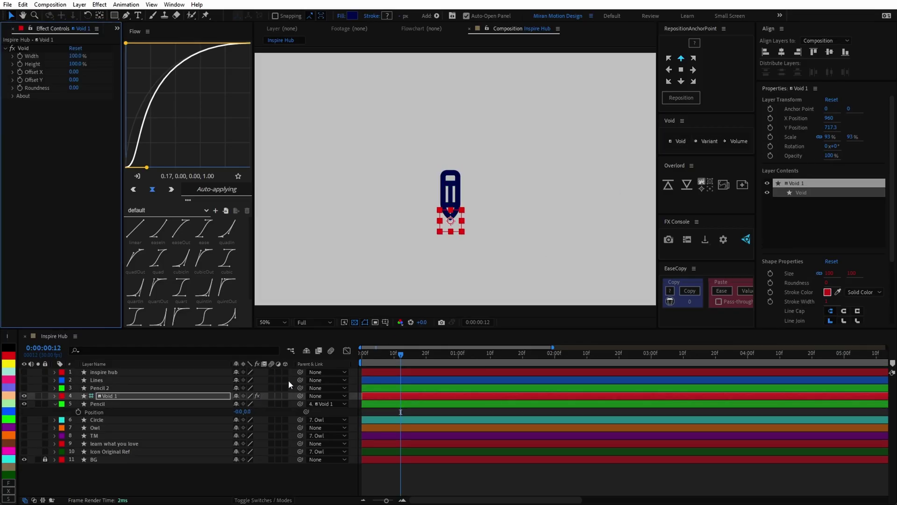
key(Return)
text(Pencil Rotation)
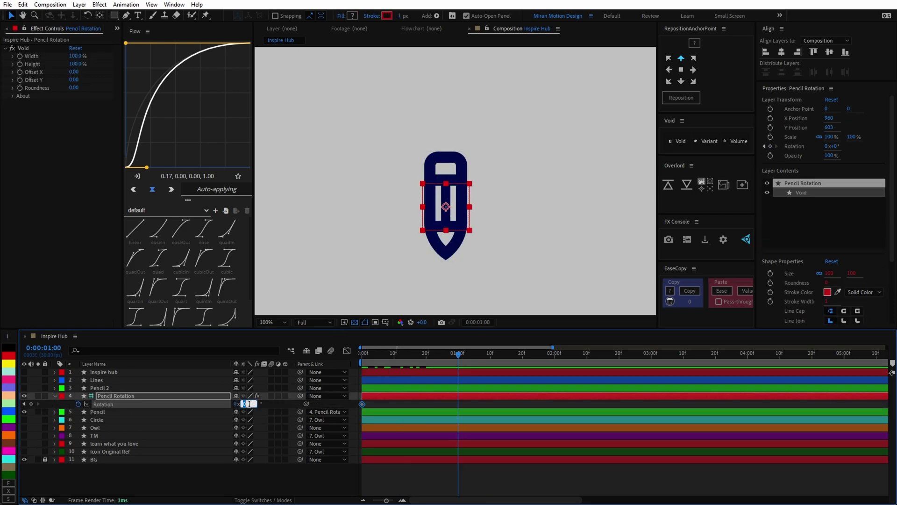
Set the pencil rotation to -295° and ease its keyframes with 0.20, 0.00, 0.80, 1.00.
text(-295)
key(Return)
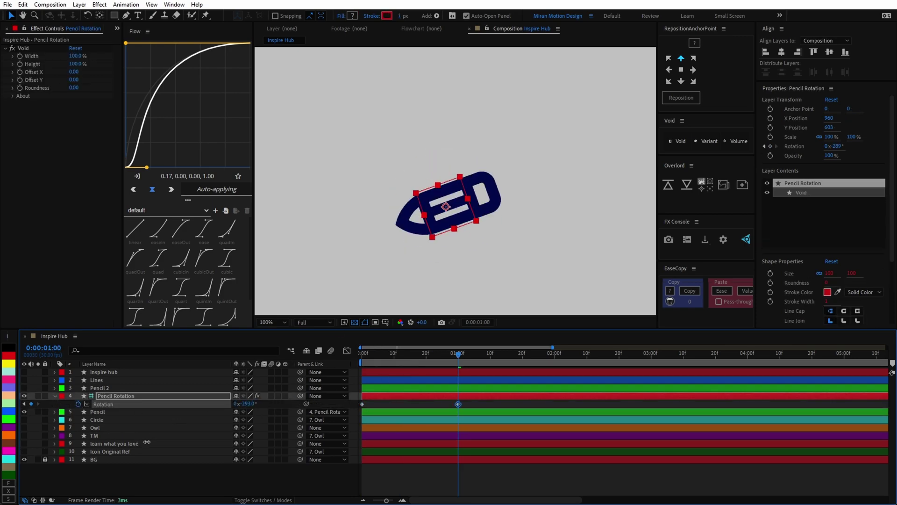
click(394, 365)
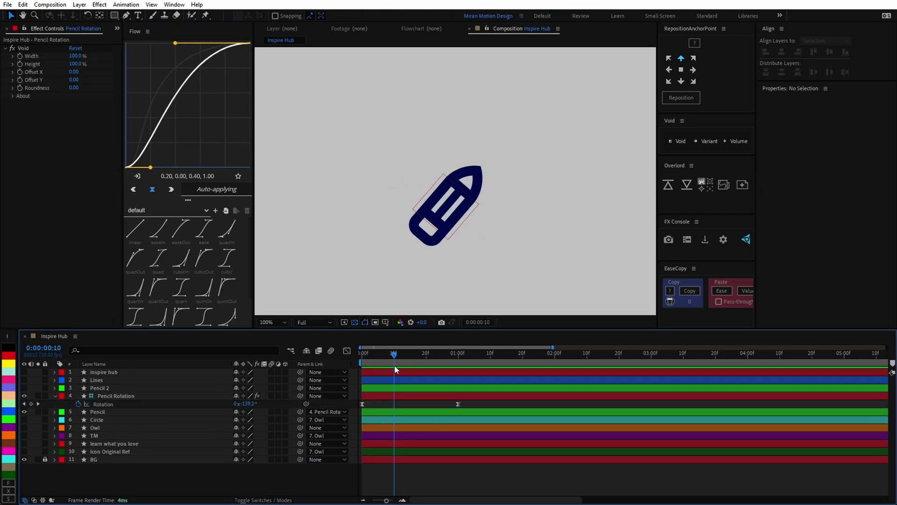
click(425, 399)
drag(175, 43, 225, 44)
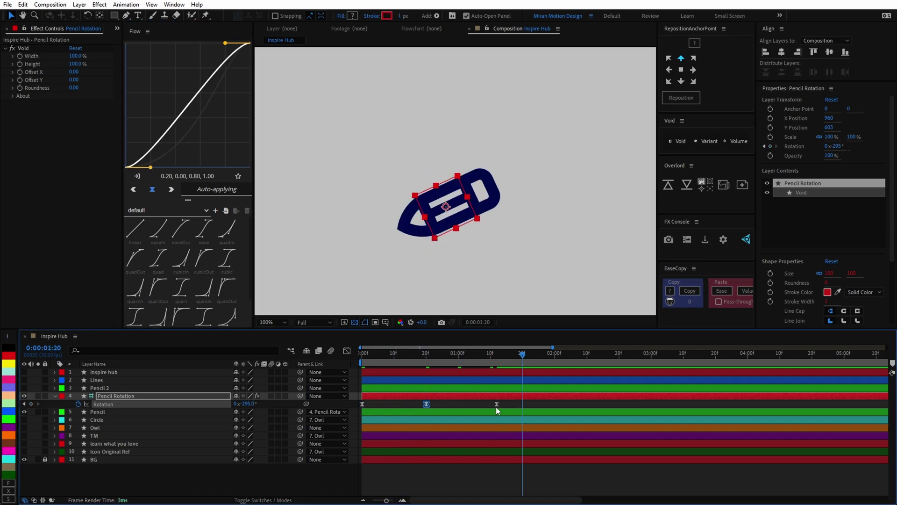
Reshape the 20f and 1:00 rotation keyframe handles in the Graph Editor for a smoother spin.
click(425, 353)
key(shift+F3)
drag(443, 446, 395, 423)
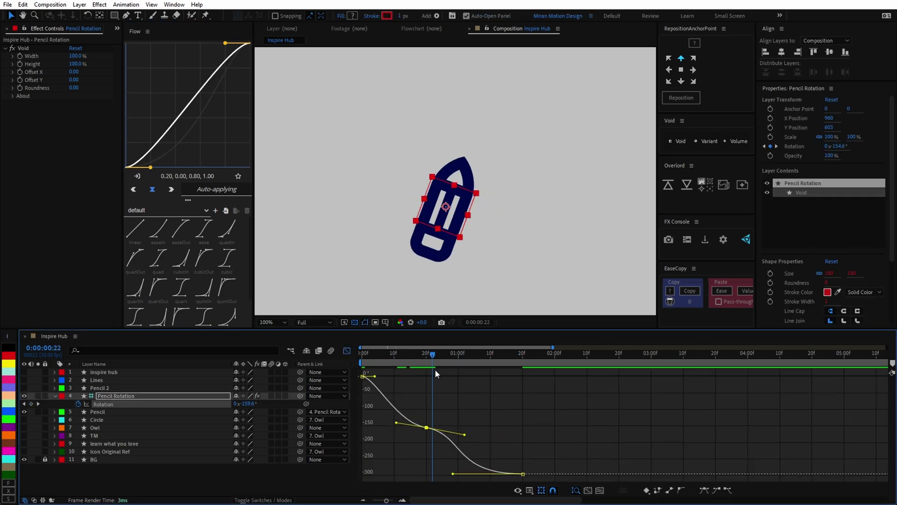
key(shift+Page_Down)
drag(461, 441, 600, 474)
drag(500, 456, 493, 462)
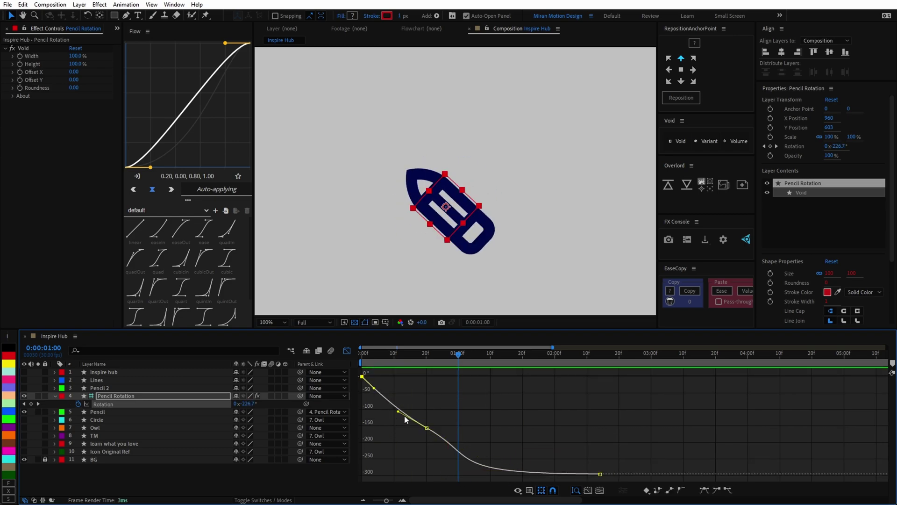
drag(427, 427, 434, 426)
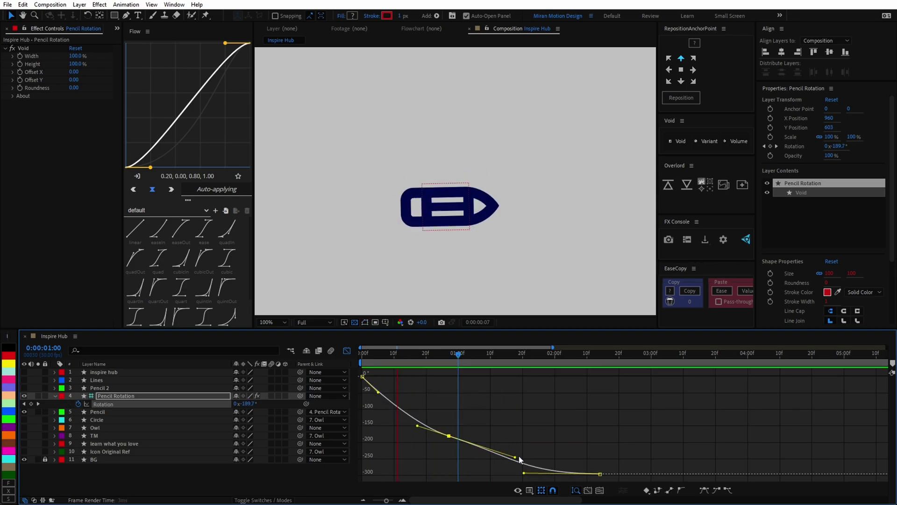
drag(523, 473, 448, 473)
drag(457, 354, 437, 370)
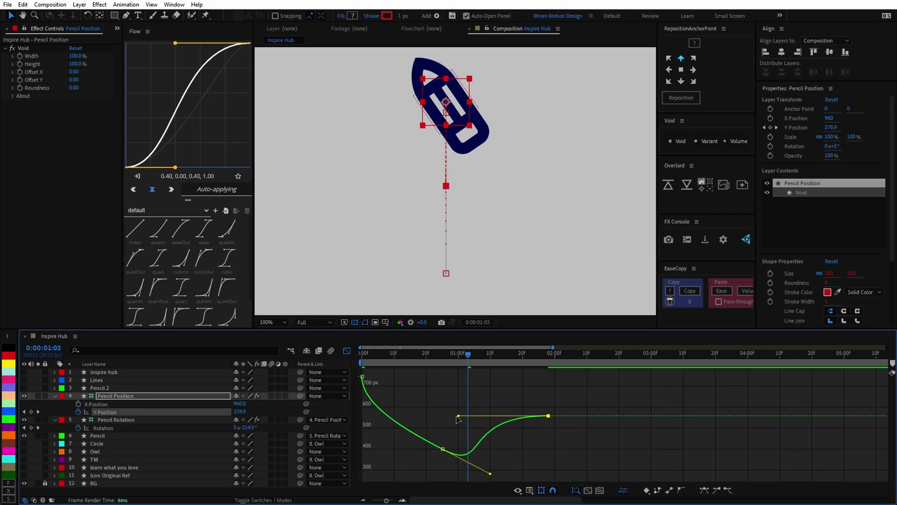
Compare the pencil's Rotation and Y Position curves in the Graph Editor.
ctrl+click(103, 427)
mouse_move(467, 360)
mouse_down()
mouse_move(439, 357)
mouse_move(425, 367)
mouse_up()
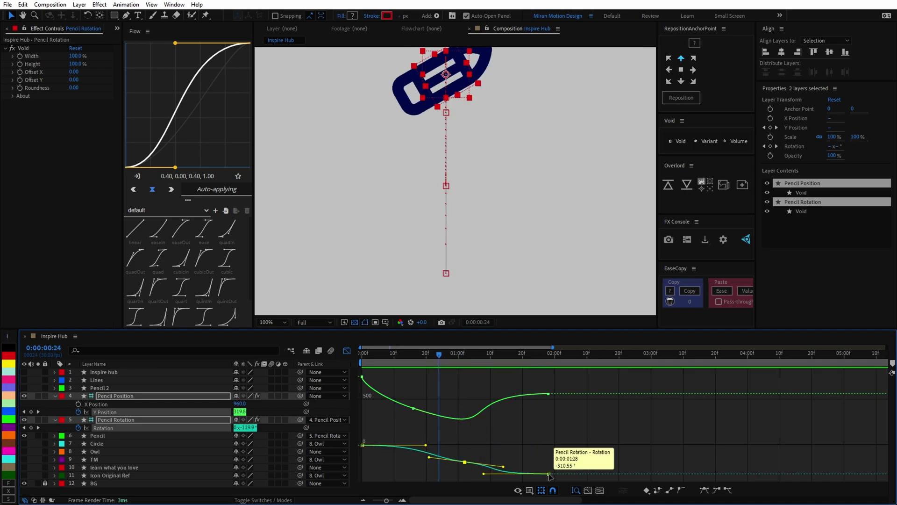
click(448, 397)
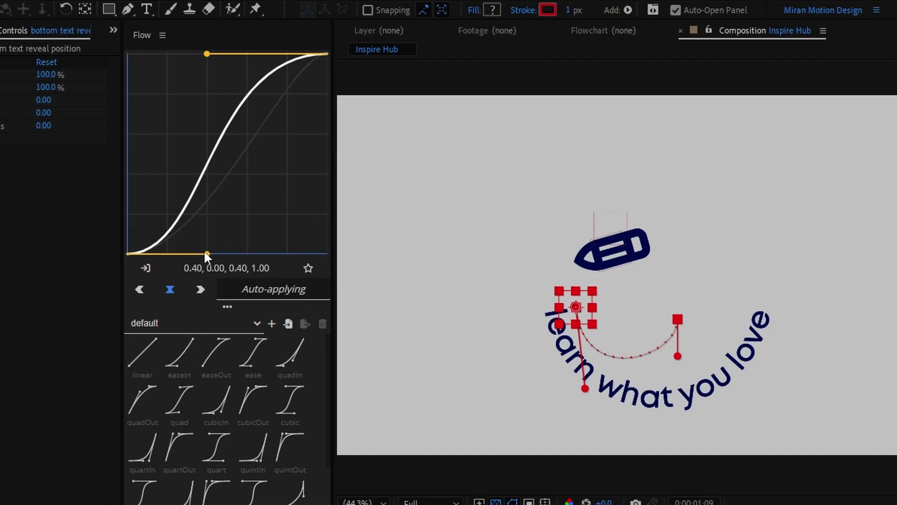
Reshape the bottom text reveal easing and set Pencil Airborne easing to 0.00, 0.00, 0.33, 0.99.
drag(208, 253, 99, 225)
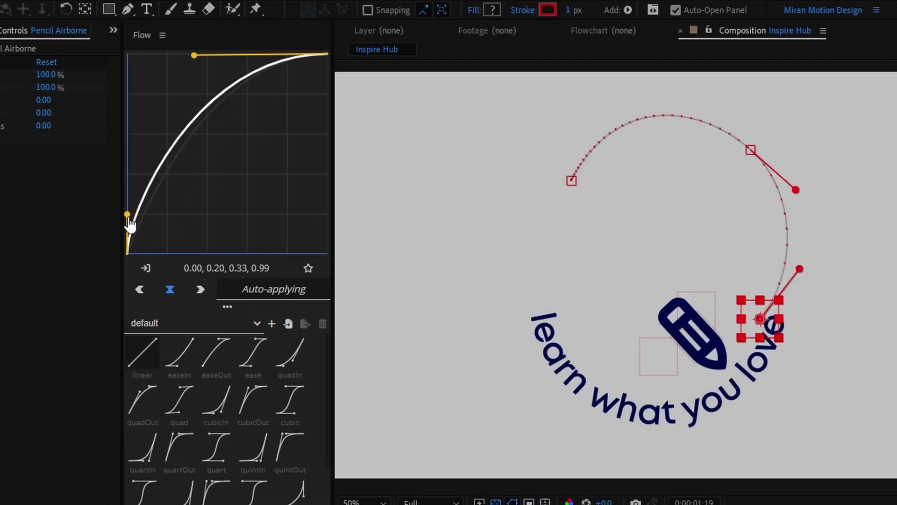
drag(130, 217, 127, 254)
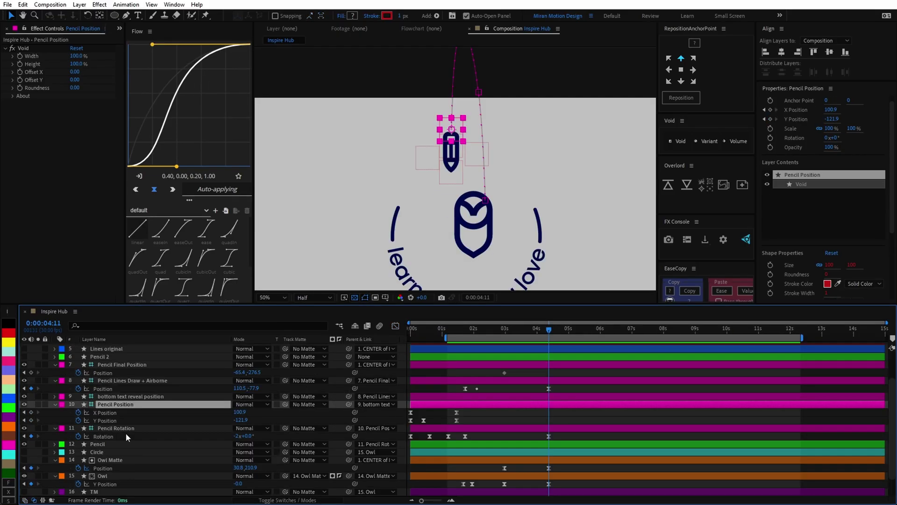
scroll(125, 432, down, 1)
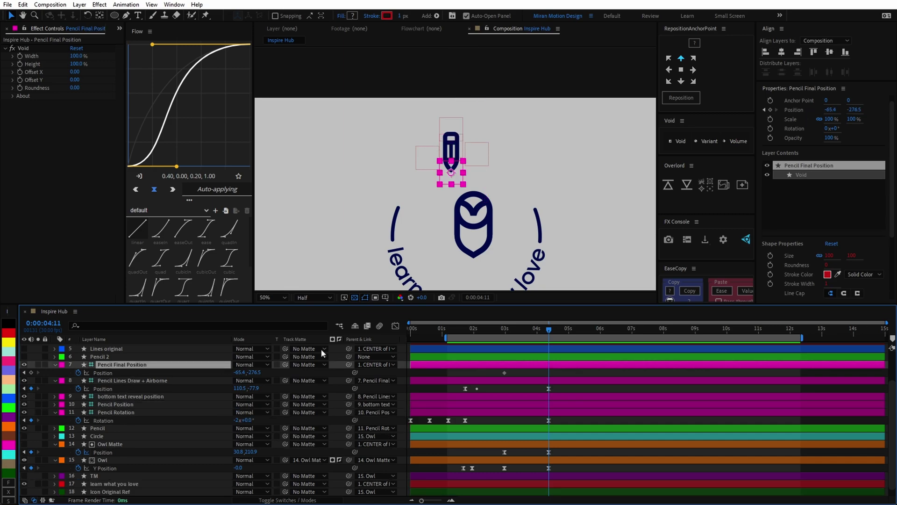
Select both Owl Matte position keyframes and add a Position keyframe on Pencil Final Position.
drag(493, 448, 559, 450)
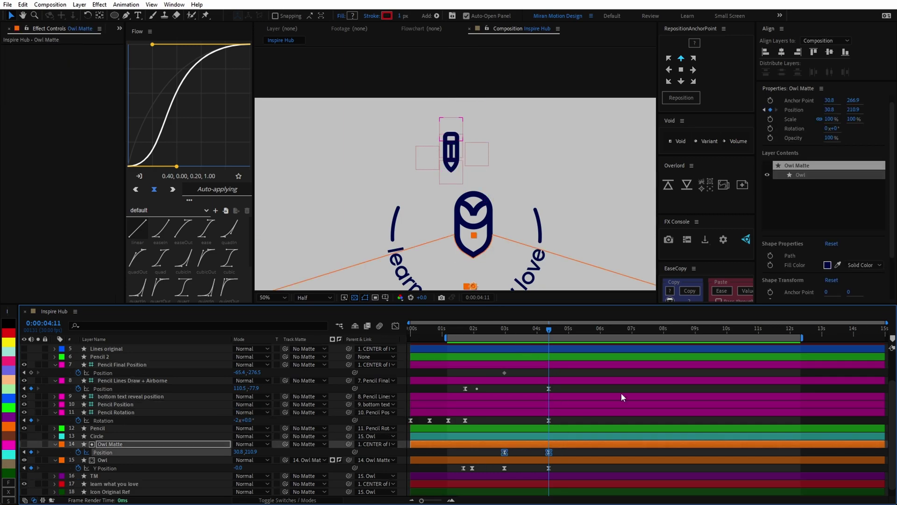
click(31, 372)
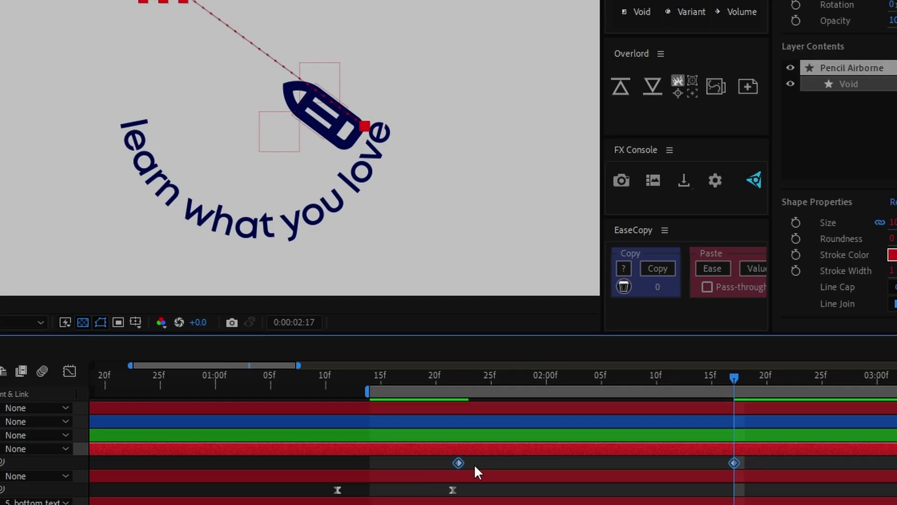
Set the Position keyframes' spatial interpolation to Bezier, then select the flight layer to view its path.
right_click(574, 403)
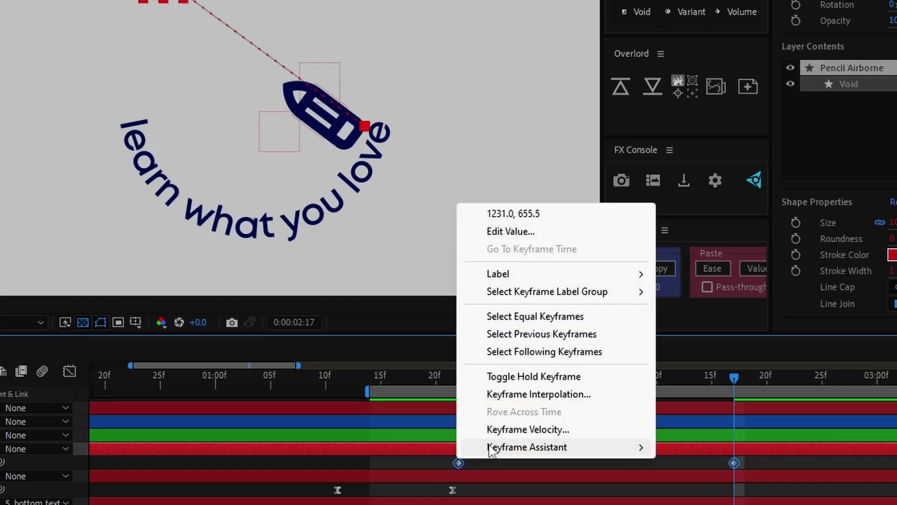
click(539, 393)
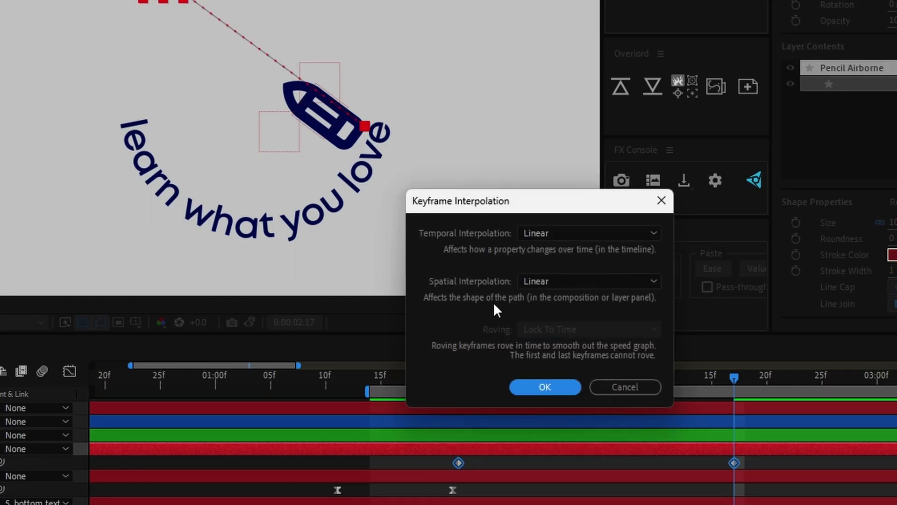
click(546, 280)
click(571, 344)
click(562, 275)
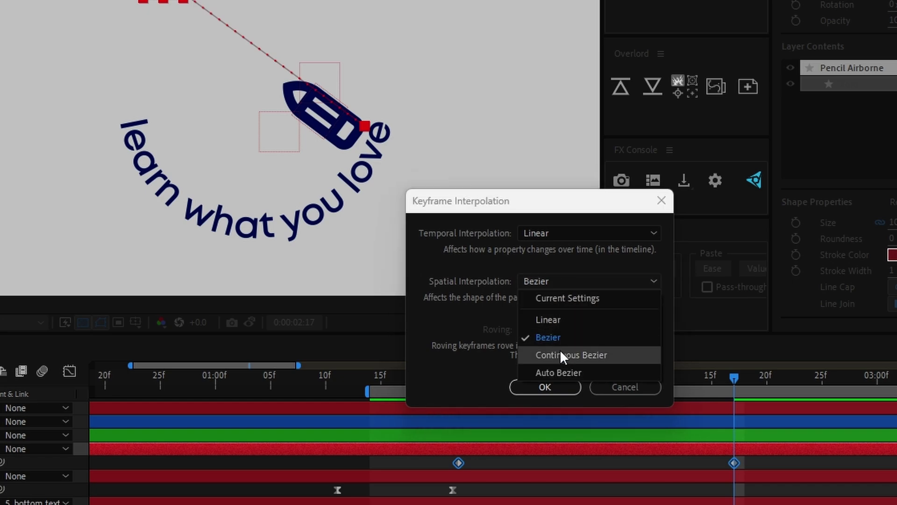
click(559, 353)
key(Return)
click(725, 445)
click(726, 449)
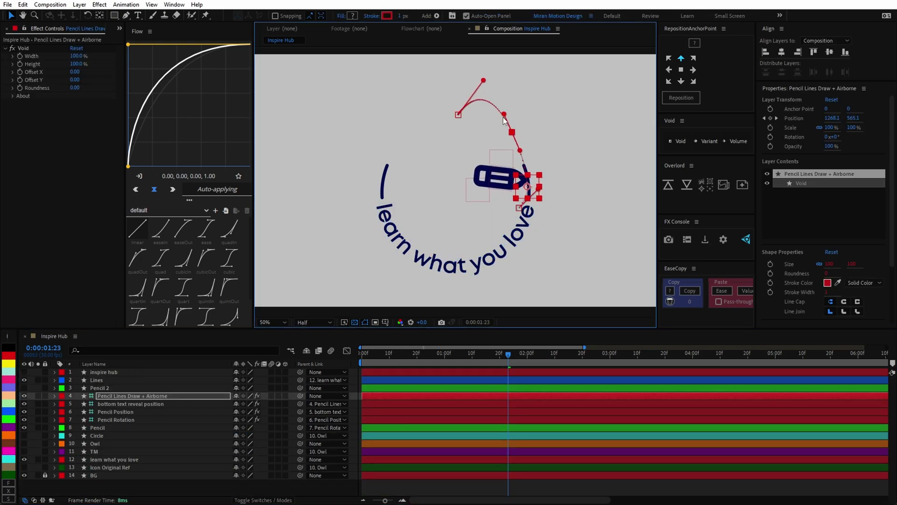
Drag the pencil's motion-path point and tangent into an upward arc, then preview from 2:06.
click(505, 356)
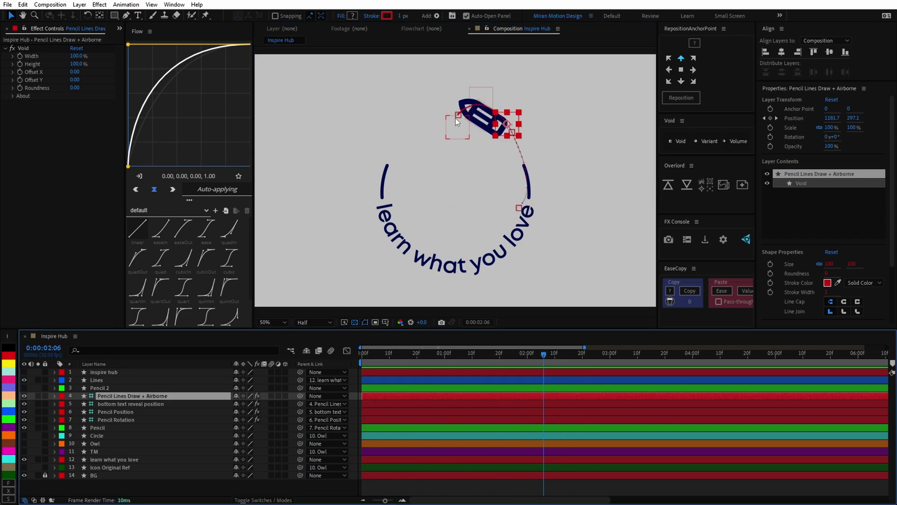
drag(507, 128, 505, 121)
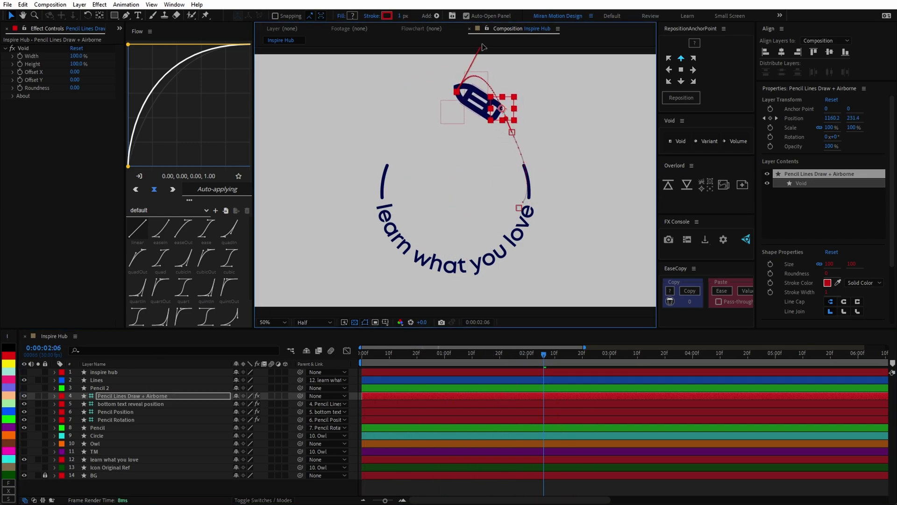
drag(483, 47, 463, 98)
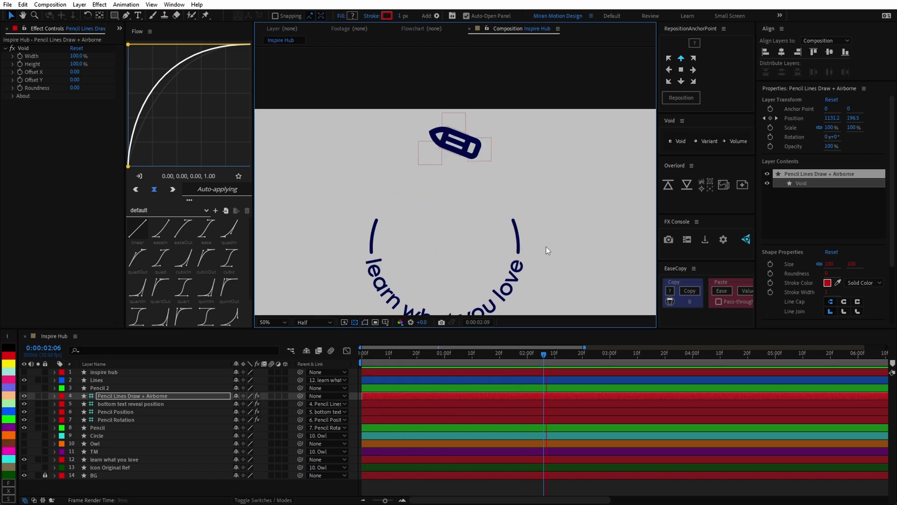
click(456, 191)
key(space)
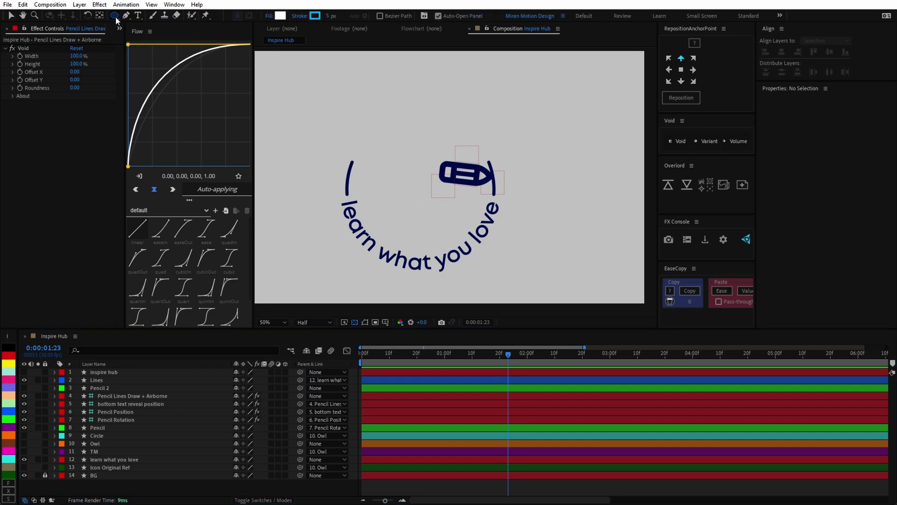
Add a circle shape with no fill, 58% scale and a navy stroke of about 27 px.
double_click(115, 16)
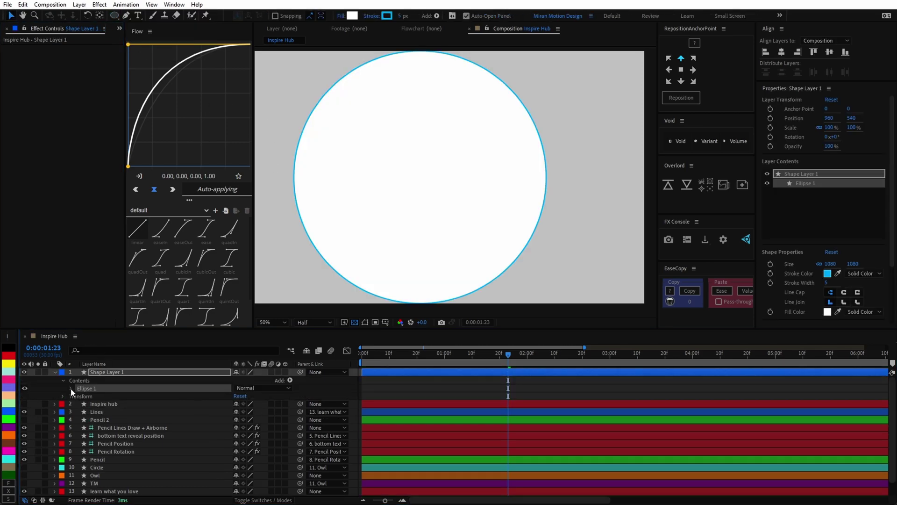
click(72, 392)
key(Delete)
key(s)
drag(246, 379, 267, 384)
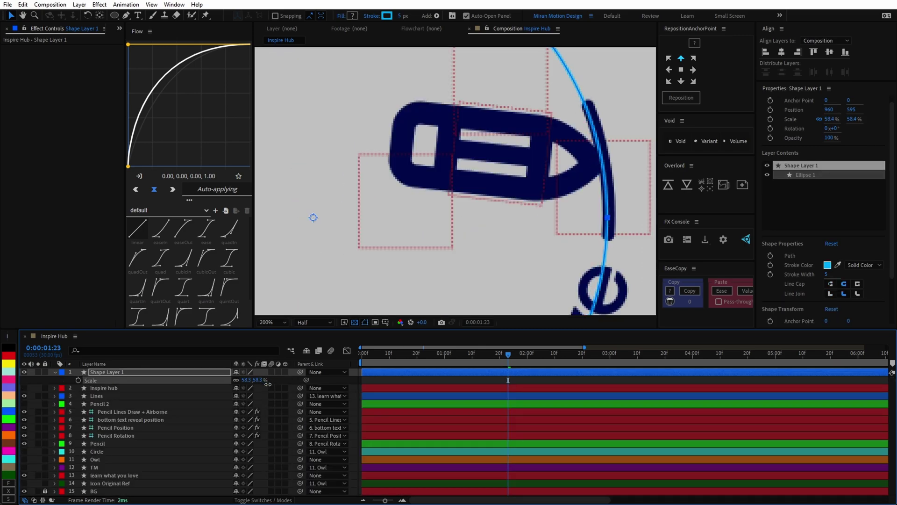
drag(825, 274, 719, 279)
click(535, 162)
Add Trim Paths to the circle, set its path's first vertex, and extend End to about 25%.
click(290, 379)
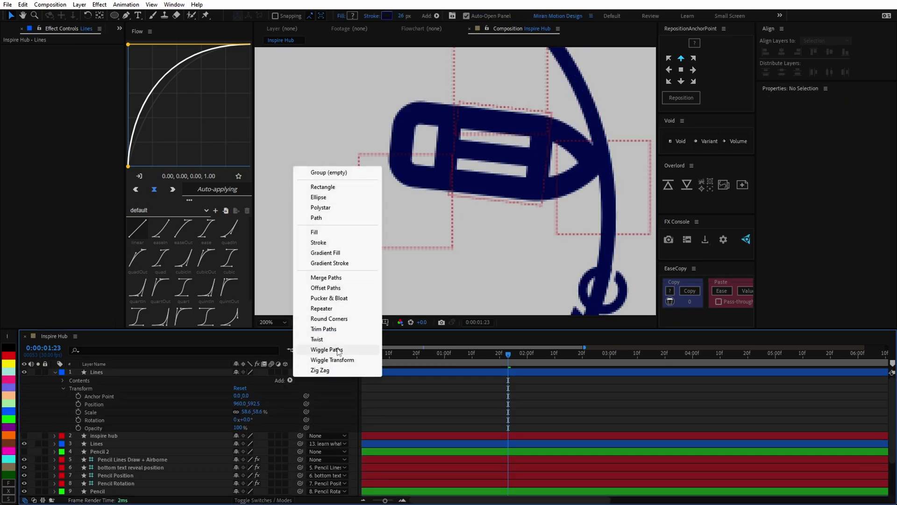
click(317, 350)
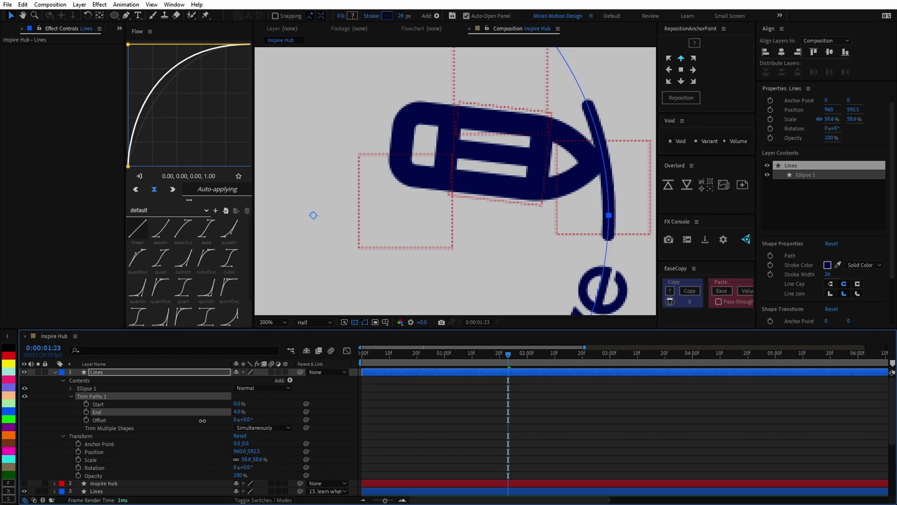
scroll(313, 214, down, 4)
right_click(347, 188)
mouse_move(420, 205)
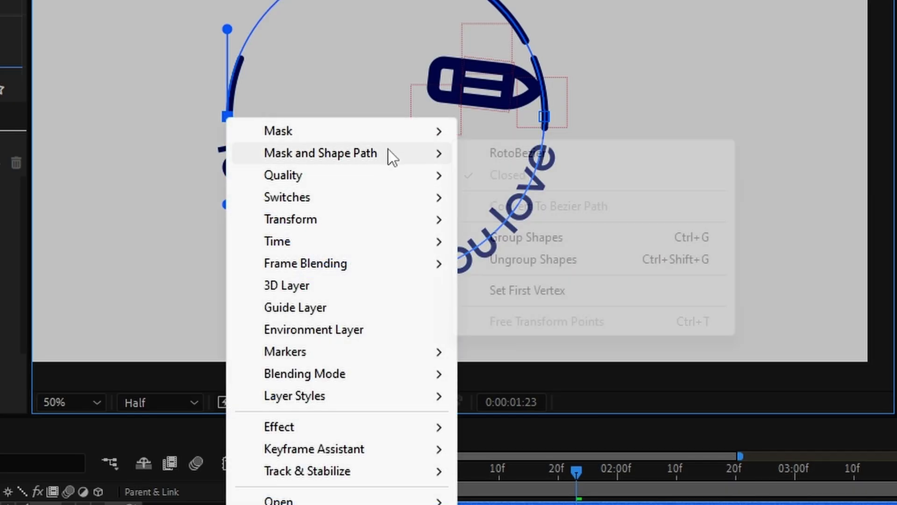
click(505, 269)
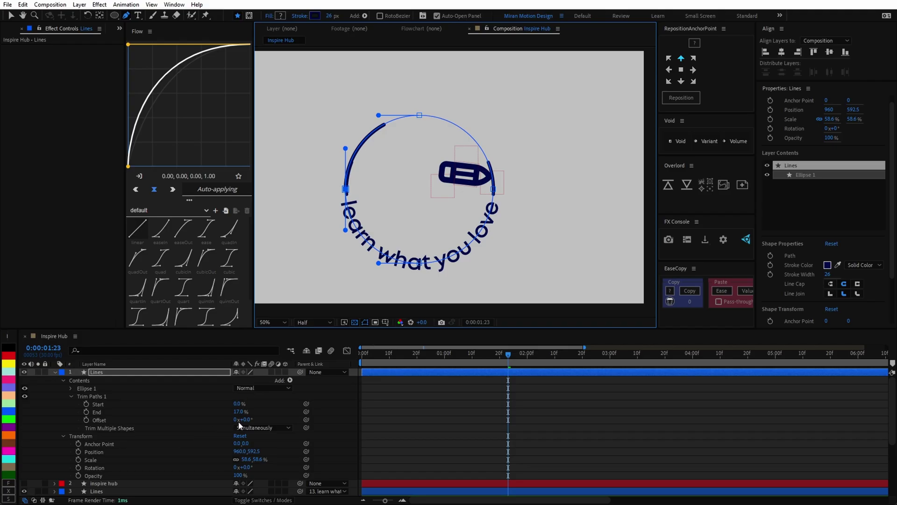
drag(238, 413, 287, 412)
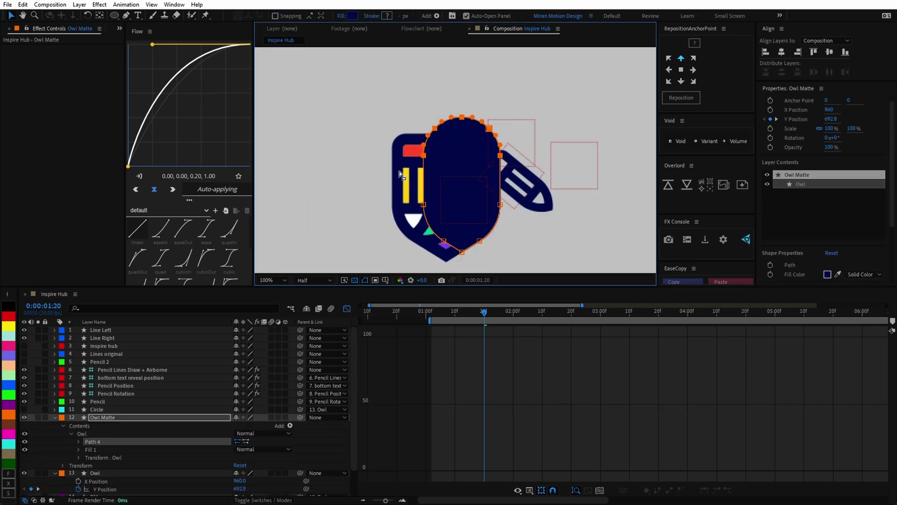
Make Owl Matte the Owl layer's track matte and bring up the owl's Y Position curve.
key(comma)
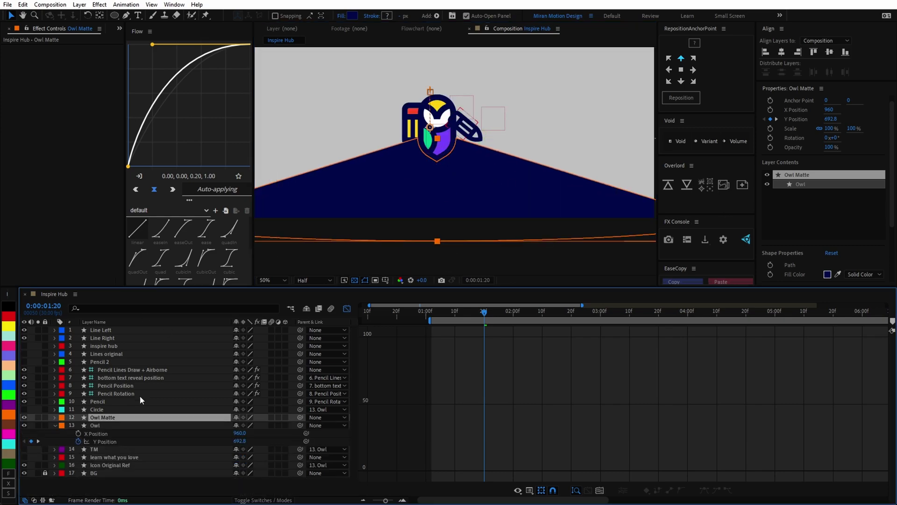
key(F4)
drag(285, 425, 112, 417)
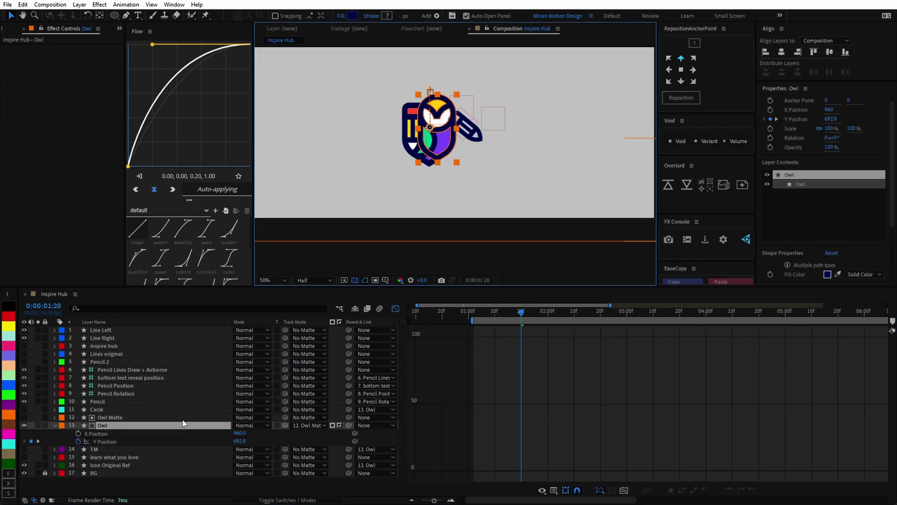
key(period)
click(113, 426)
key(comma)
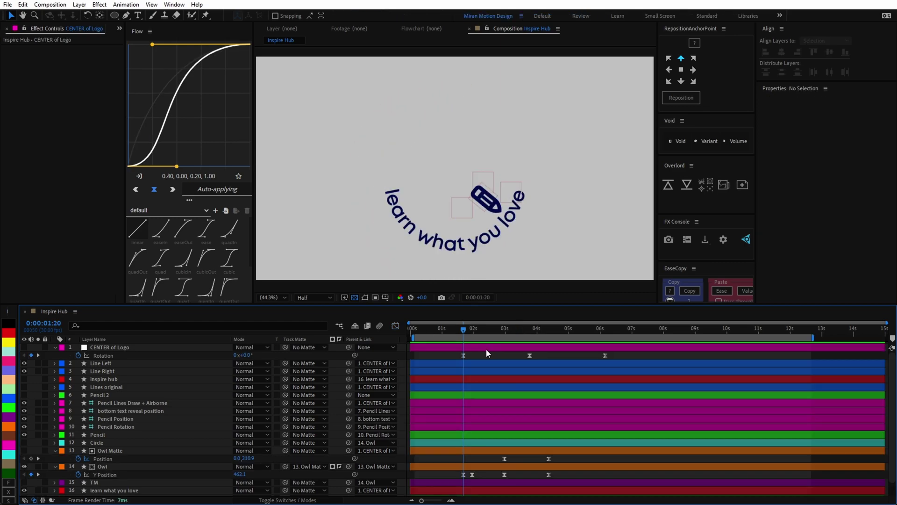
click(486, 349)
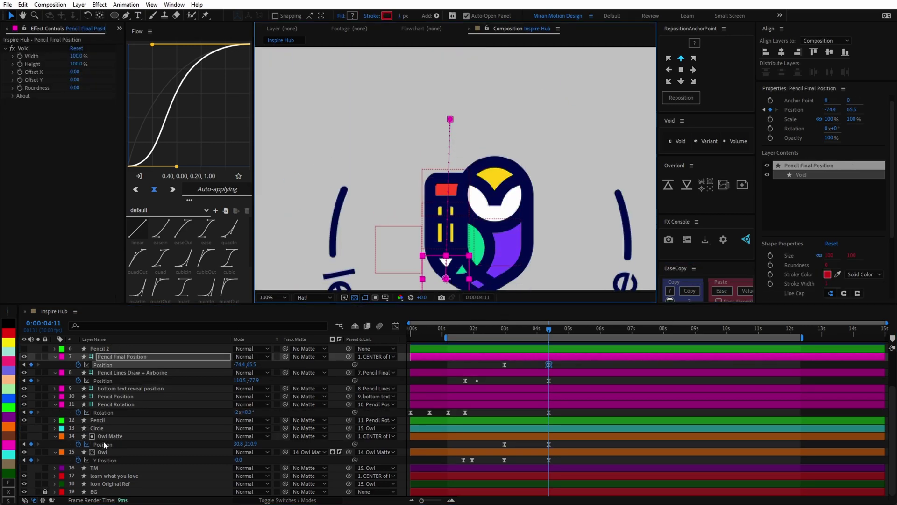
Check the pencil's Scale keys at 3:11, then select Line Left 2's Start keyframe at 2:02.
click(110, 421)
key(s)
drag(699, 331, 506, 329)
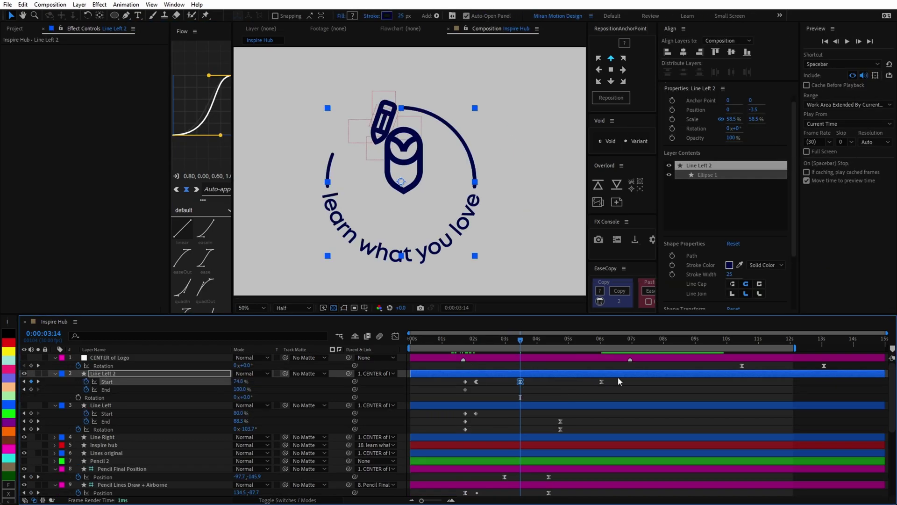
scroll(475, 381, up, 2)
click(478, 382)
drag(444, 338, 479, 342)
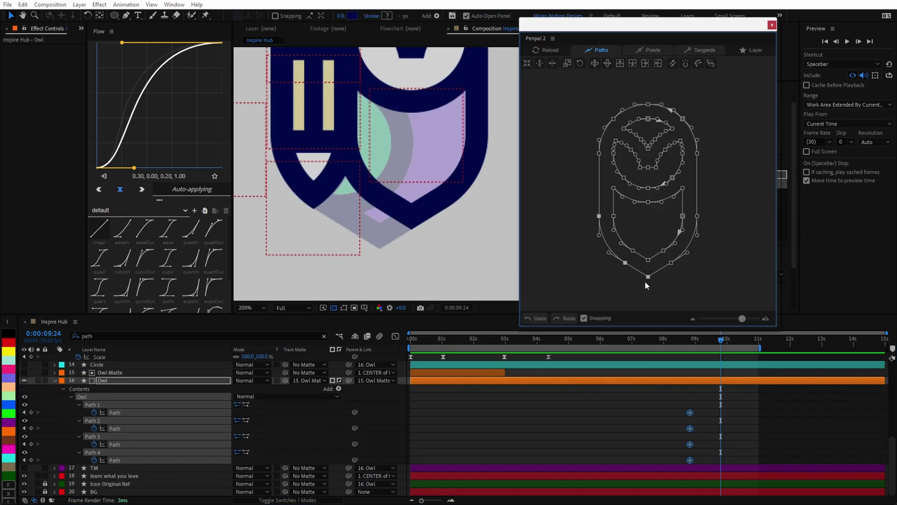
Drag the owl outline's bottom vertex down-left at 9:24, then select Path 4.
drag(645, 282, 633, 292)
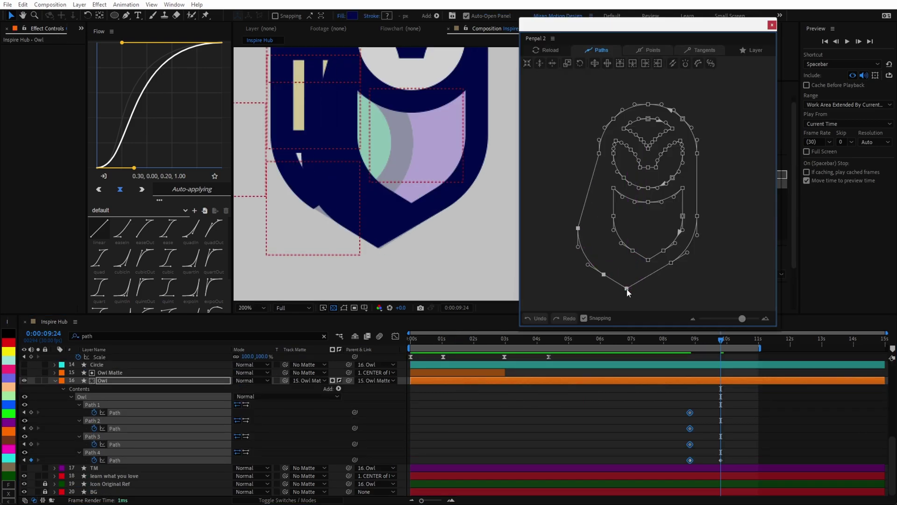
click(324, 219)
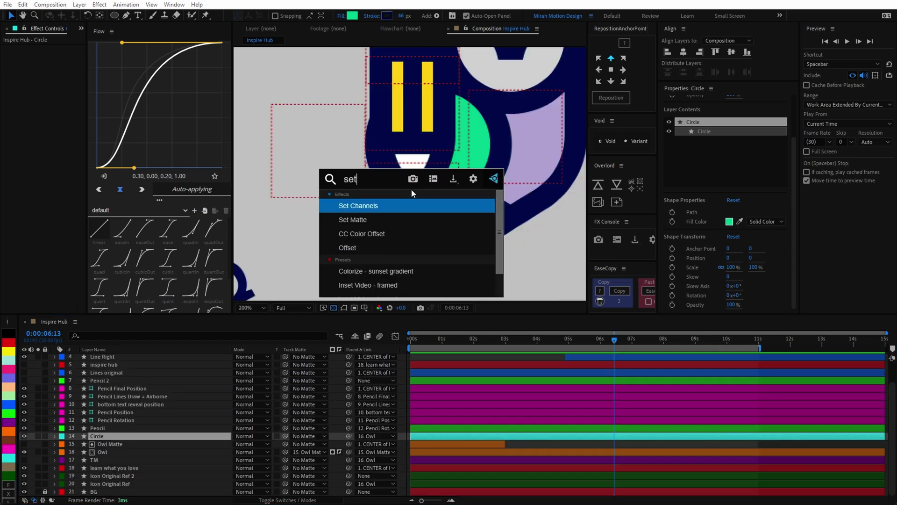
Apply Set Matte to Circle with Take Matte From Layer set to 20. Icon Original Ref.
key(Return)
drag(87, 102, 144, 103)
click(95, 56)
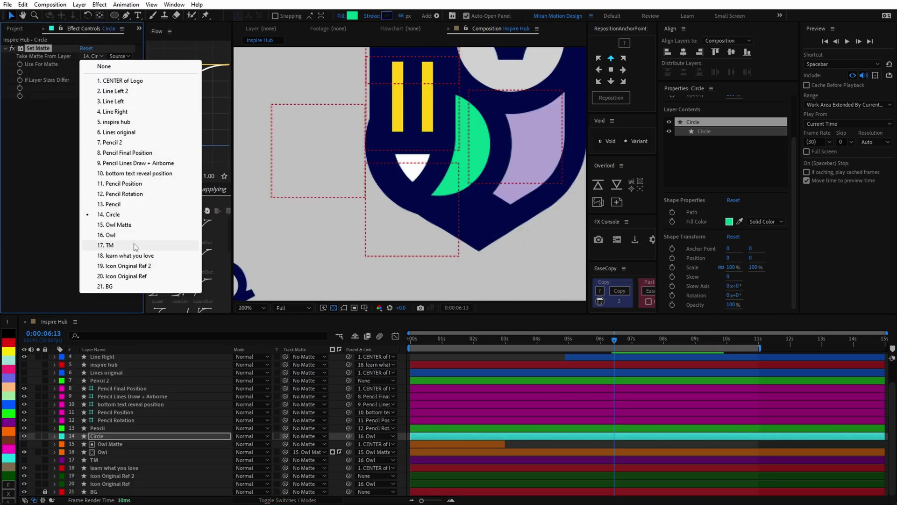
click(133, 275)
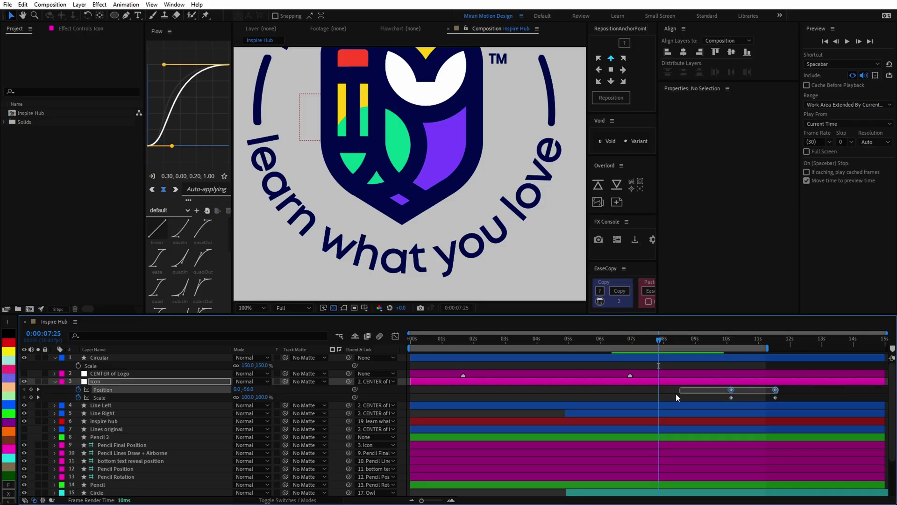
Ease the Icon's Position and Scale keyframes, then send the 'learn what you love' letters to After Effects.
click(264, 367)
key(ctrl+z)
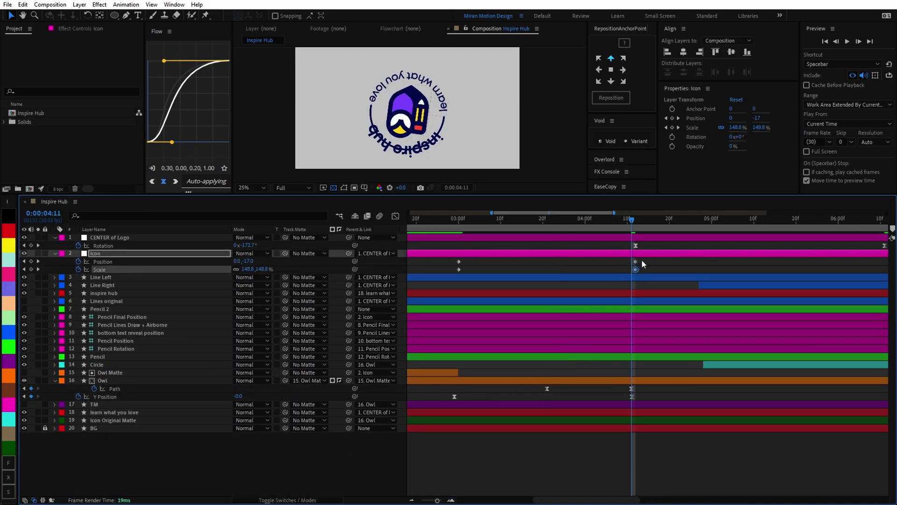
click(631, 396)
drag(612, 195, 612, 258)
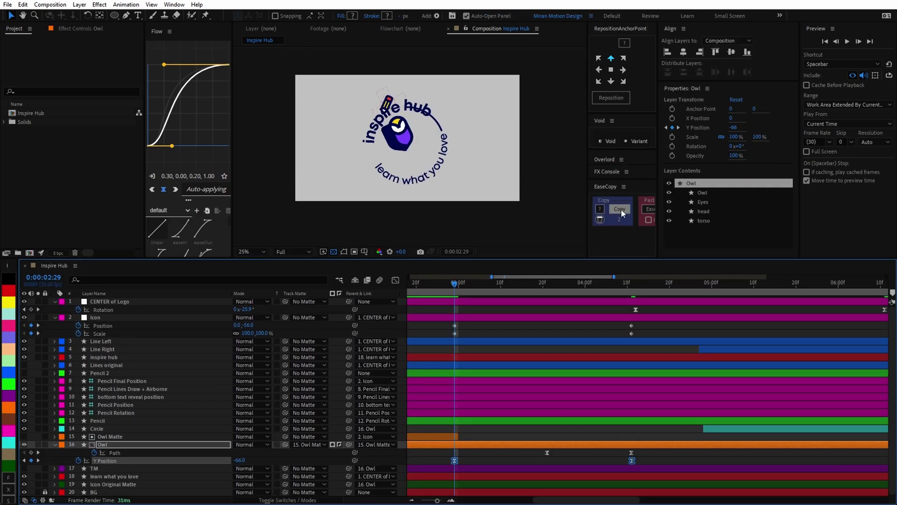
drag(651, 325, 445, 361)
key(space)
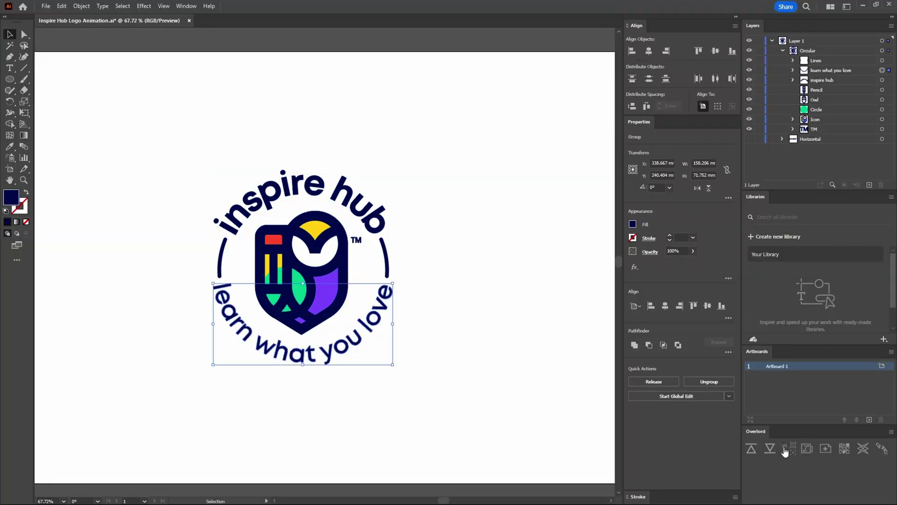
click(785, 451)
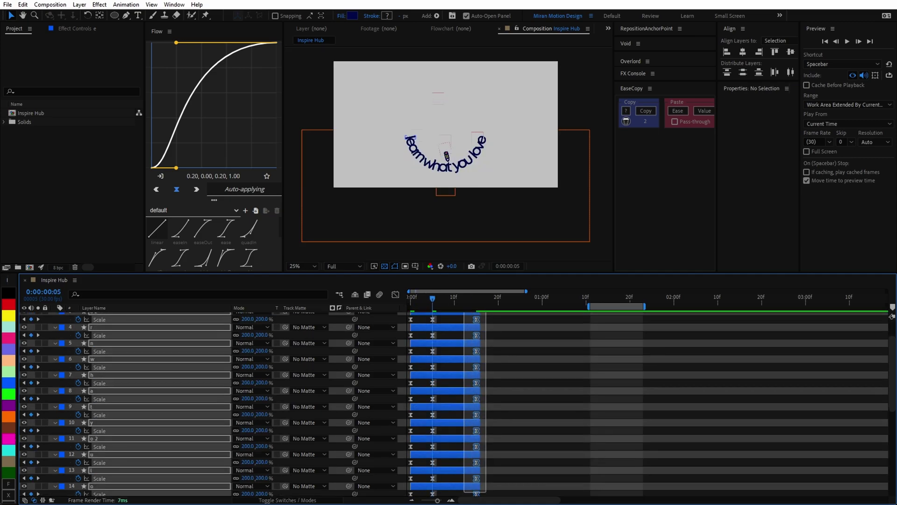
Set keyframe velocity on the letters' Scale keys and sequence the 16 letter layers.
right_click(472, 410)
click(523, 396)
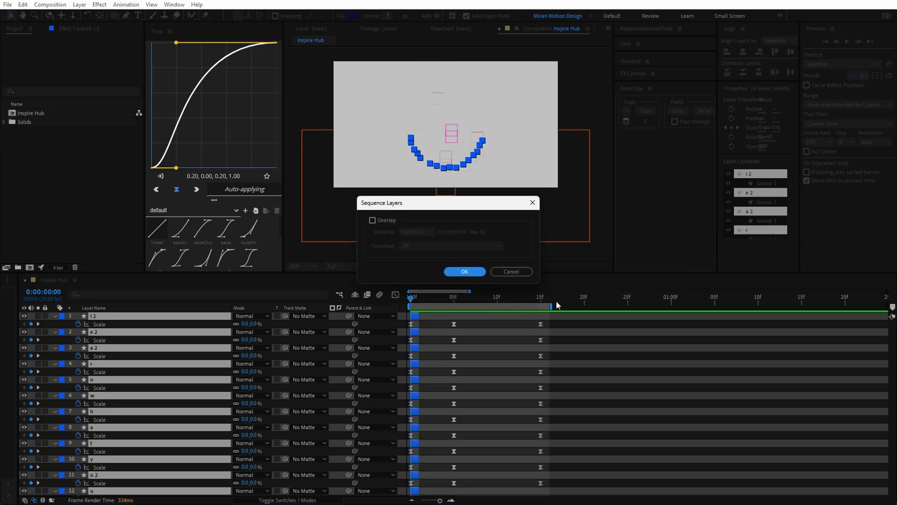
click(463, 268)
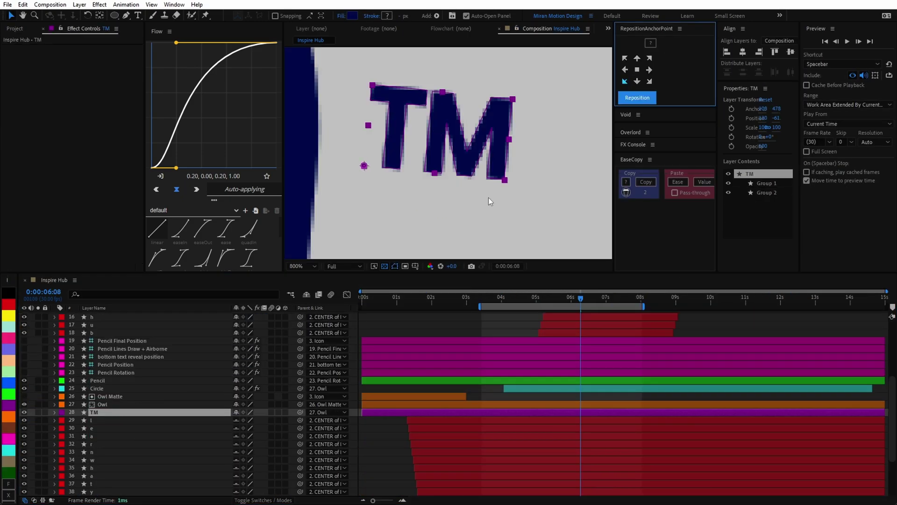
Adjust the TM Scale keyframe, then select the Circle layer and reveal its Position.
right_click(671, 420)
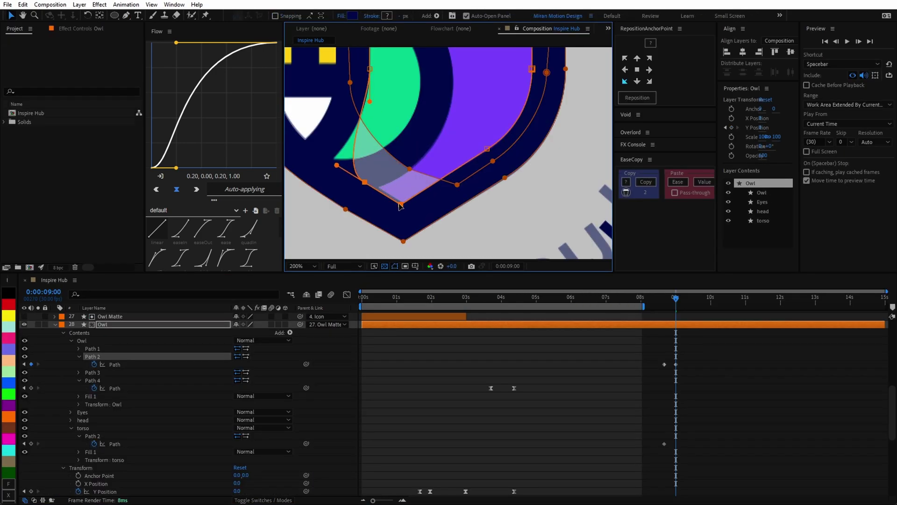
click(406, 205)
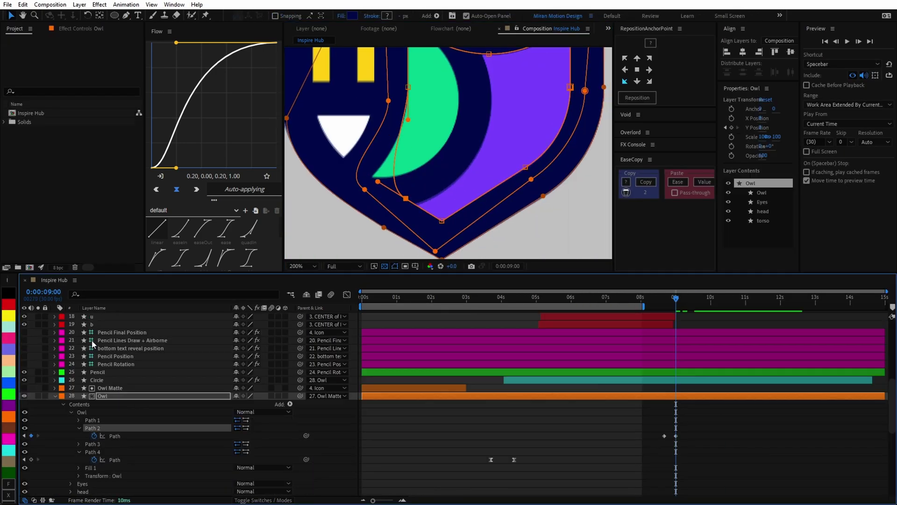
key(p)
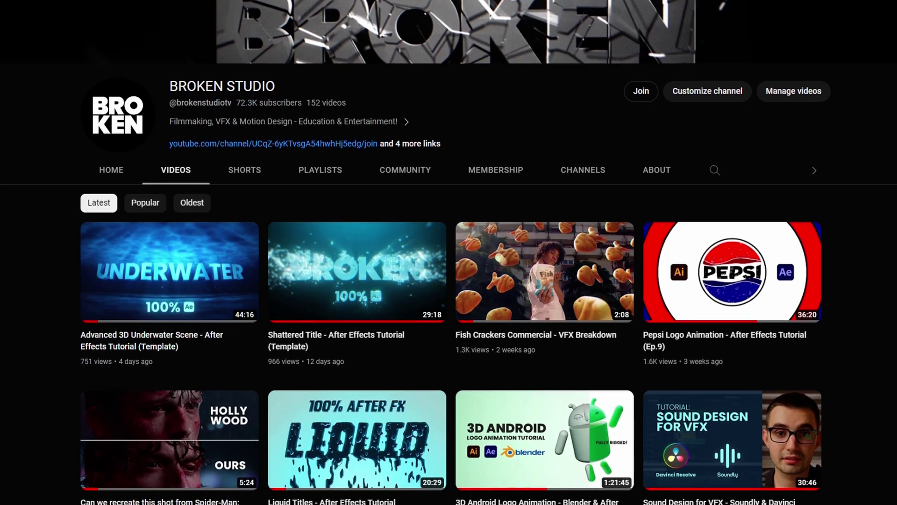
Watch the rendered Inspire Hub logo animation play through to the host's outro.
scroll(448, 252, down, 8)
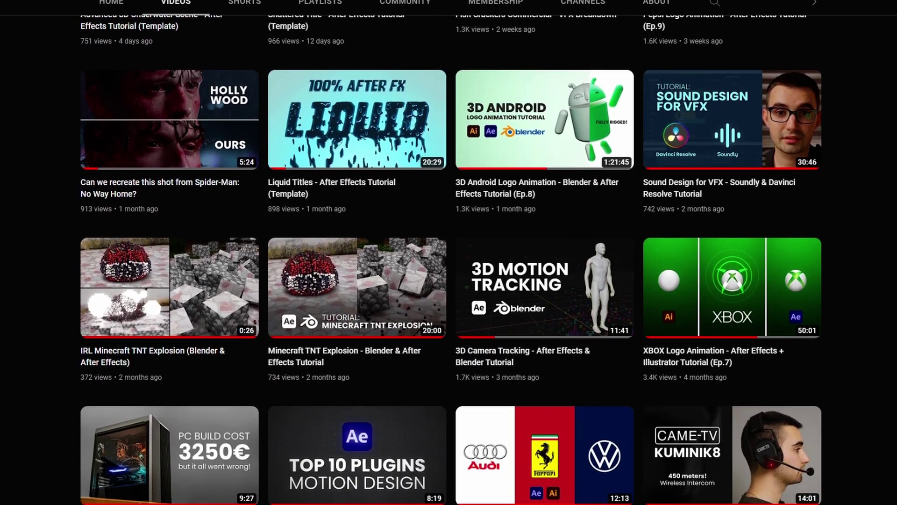
scroll(449, 253, down, 8)
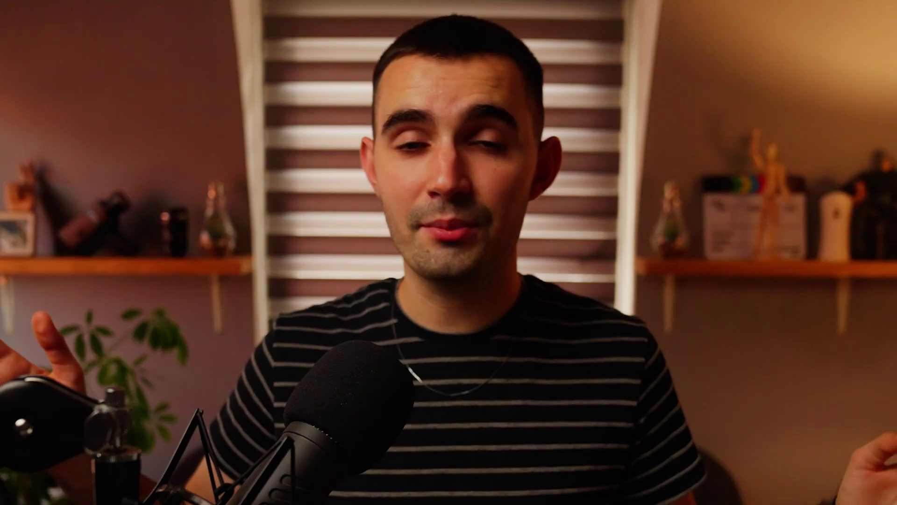